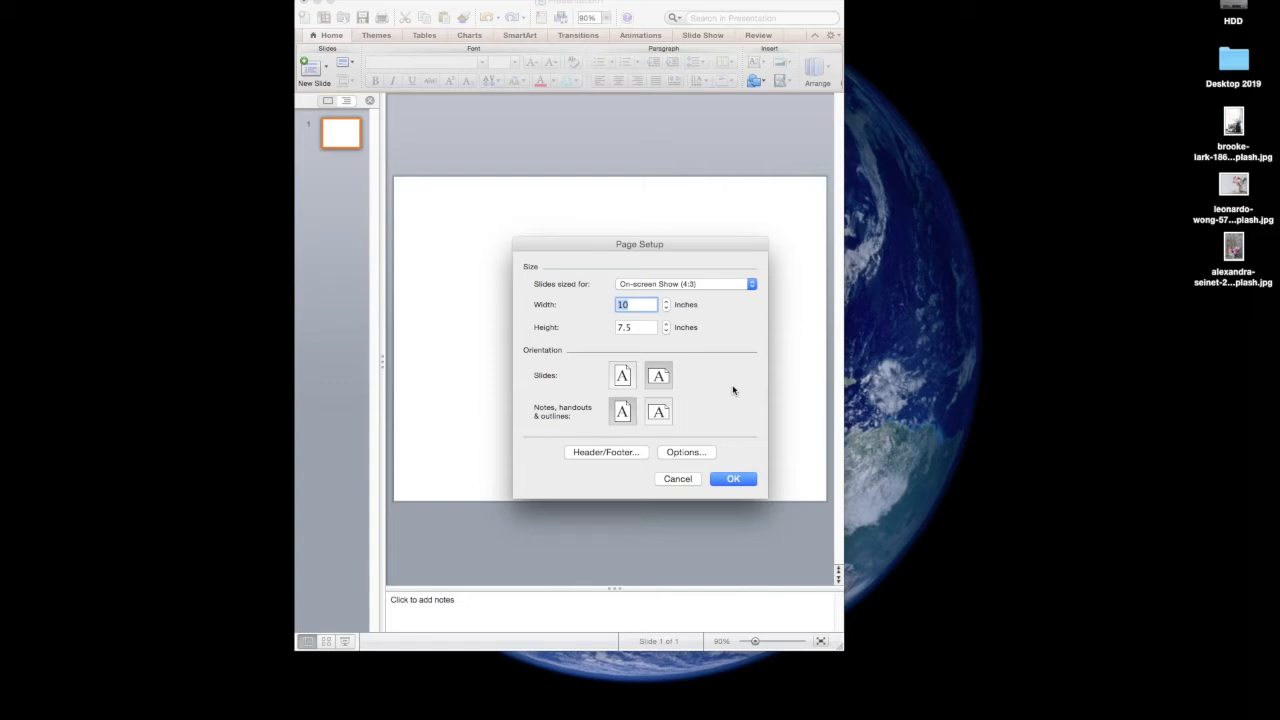
Step: Set the slide to a custom 6.125 × 9.25 inch portrait page size
text(6.125)
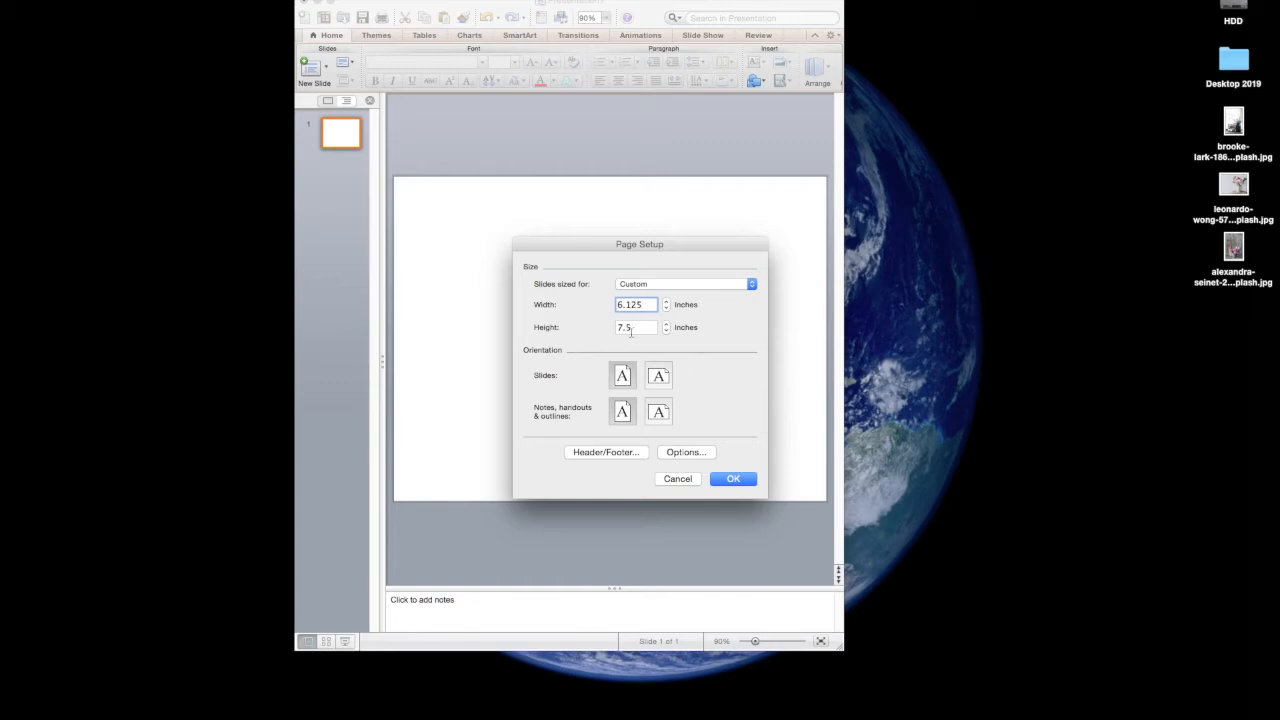
drag(637, 327, 607, 318)
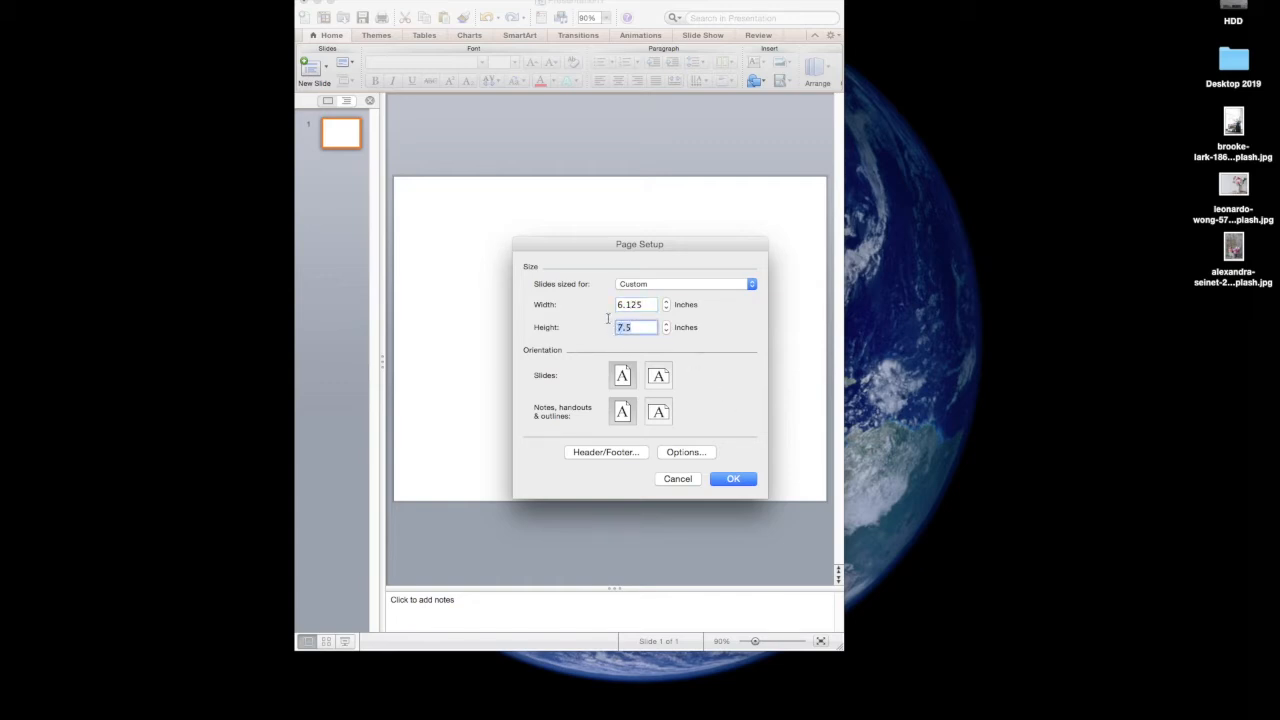
text(9.25)
click(738, 481)
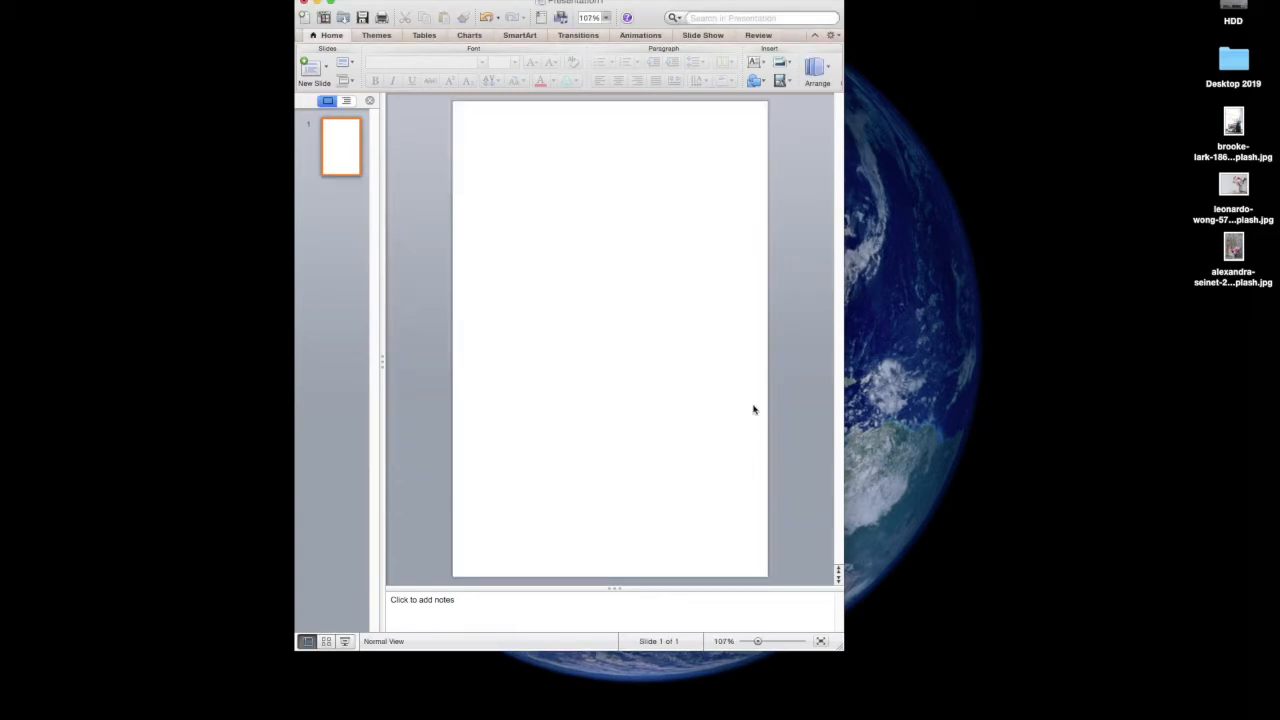
Step: Duplicate the blank slide three times to make four portrait slides, then return to slide 1
right_click(345, 167)
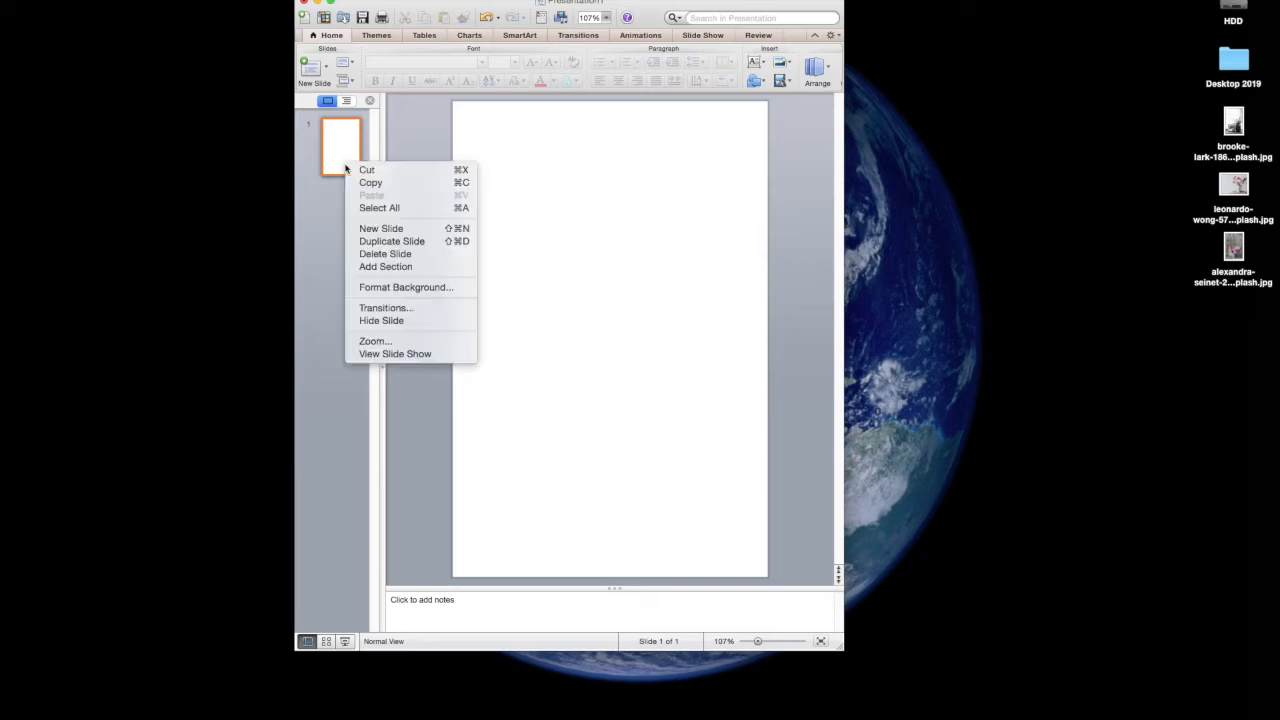
click(381, 242)
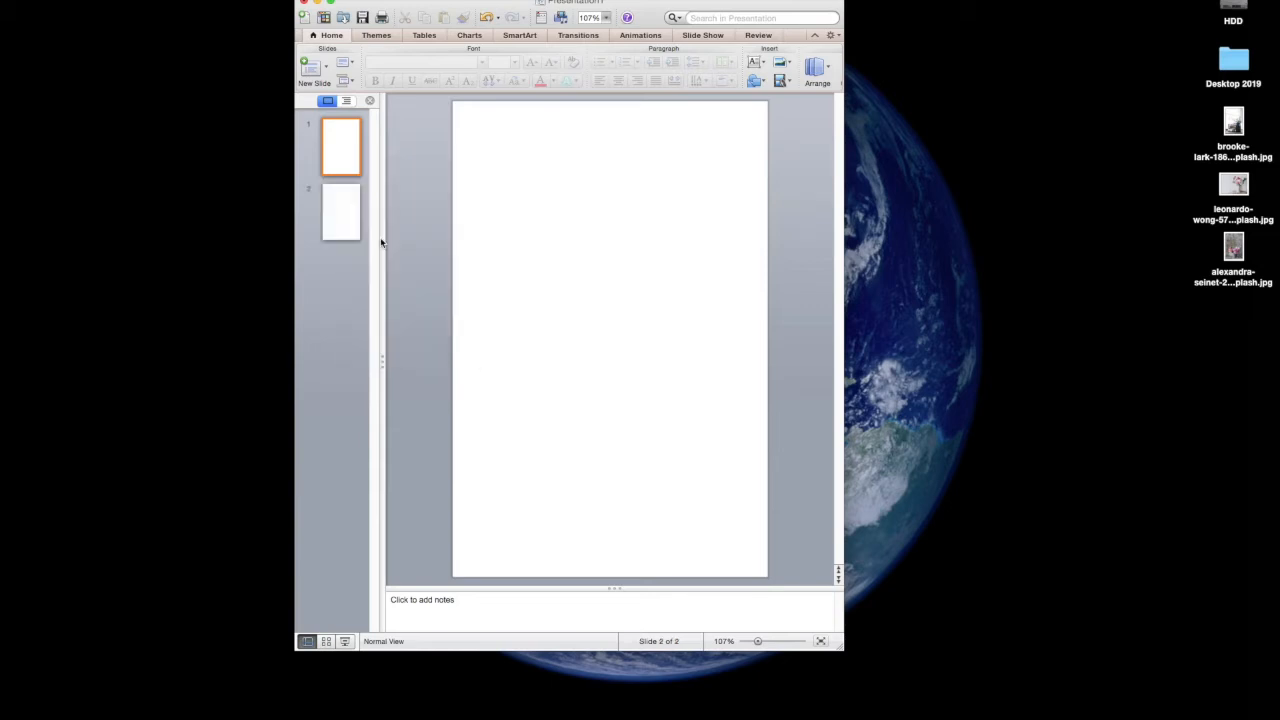
right_click(348, 165)
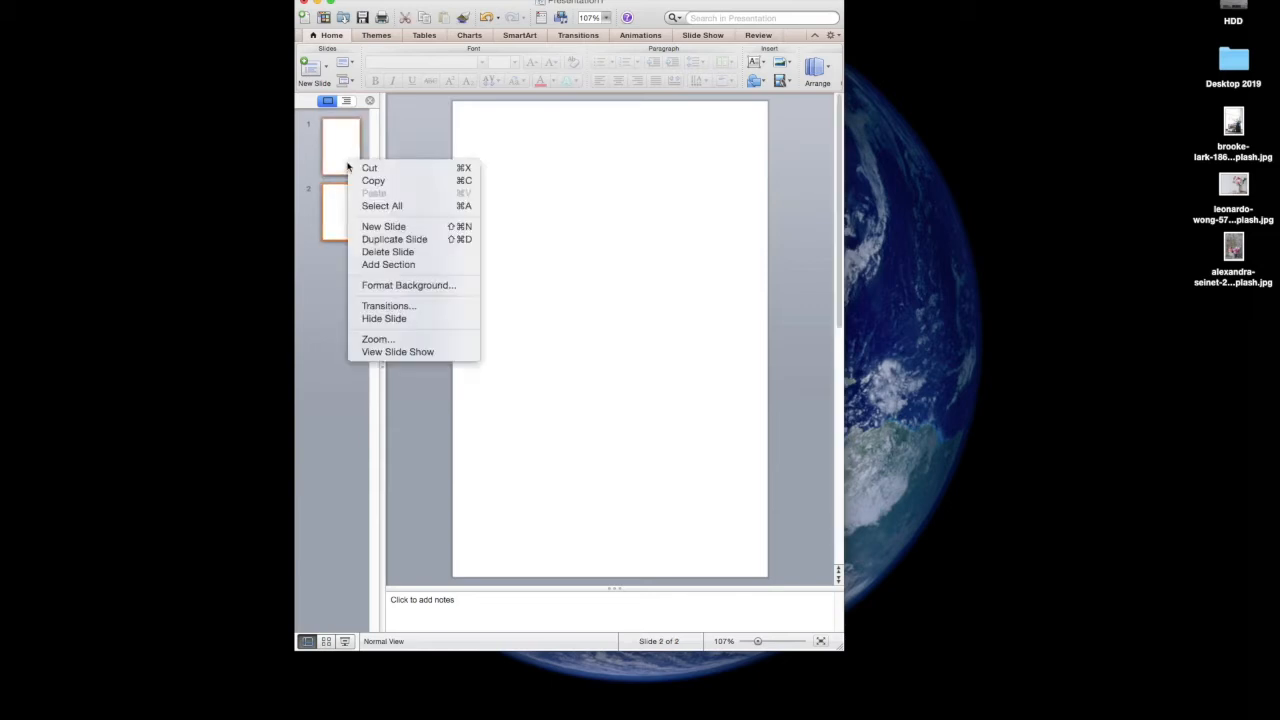
click(394, 243)
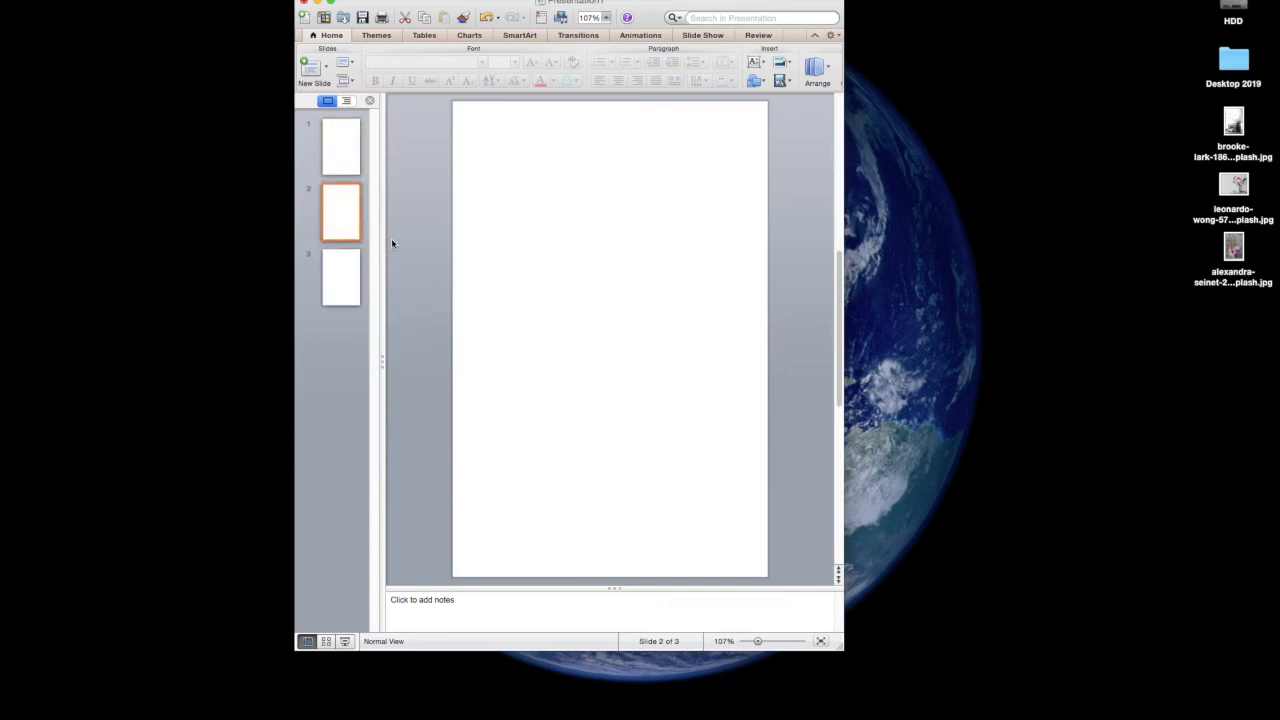
right_click(341, 273)
click(385, 351)
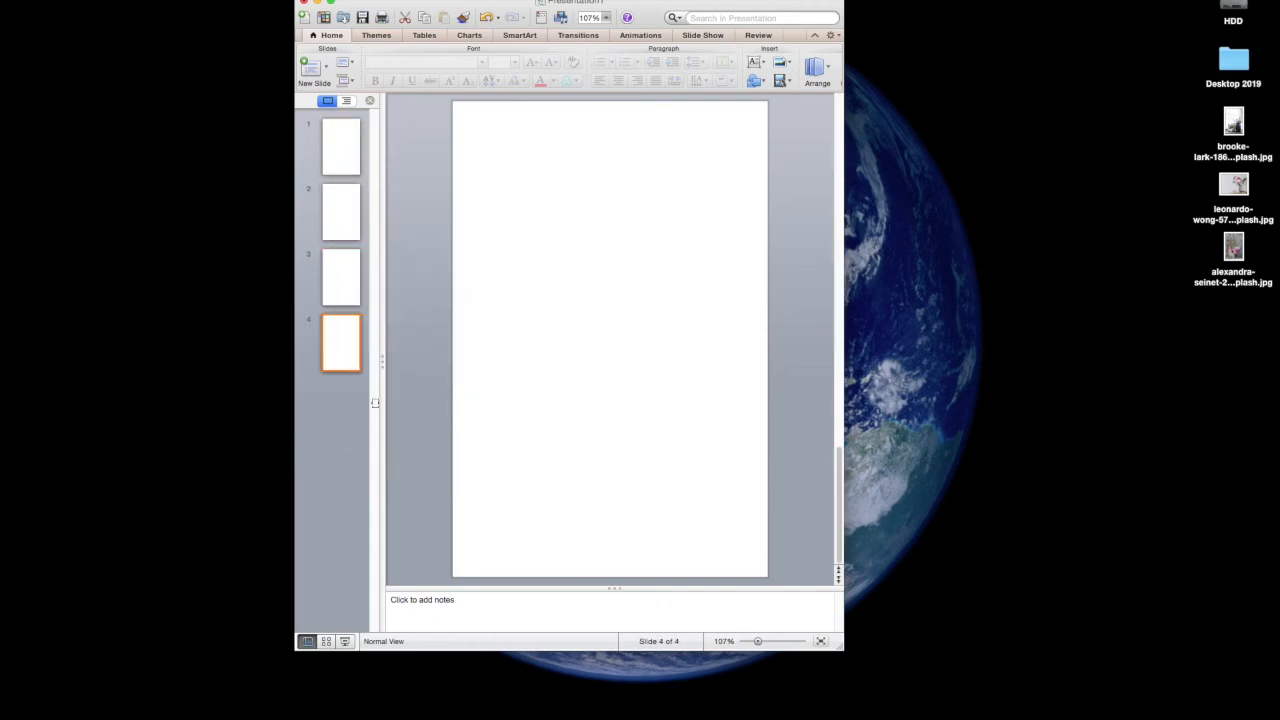
click(341, 140)
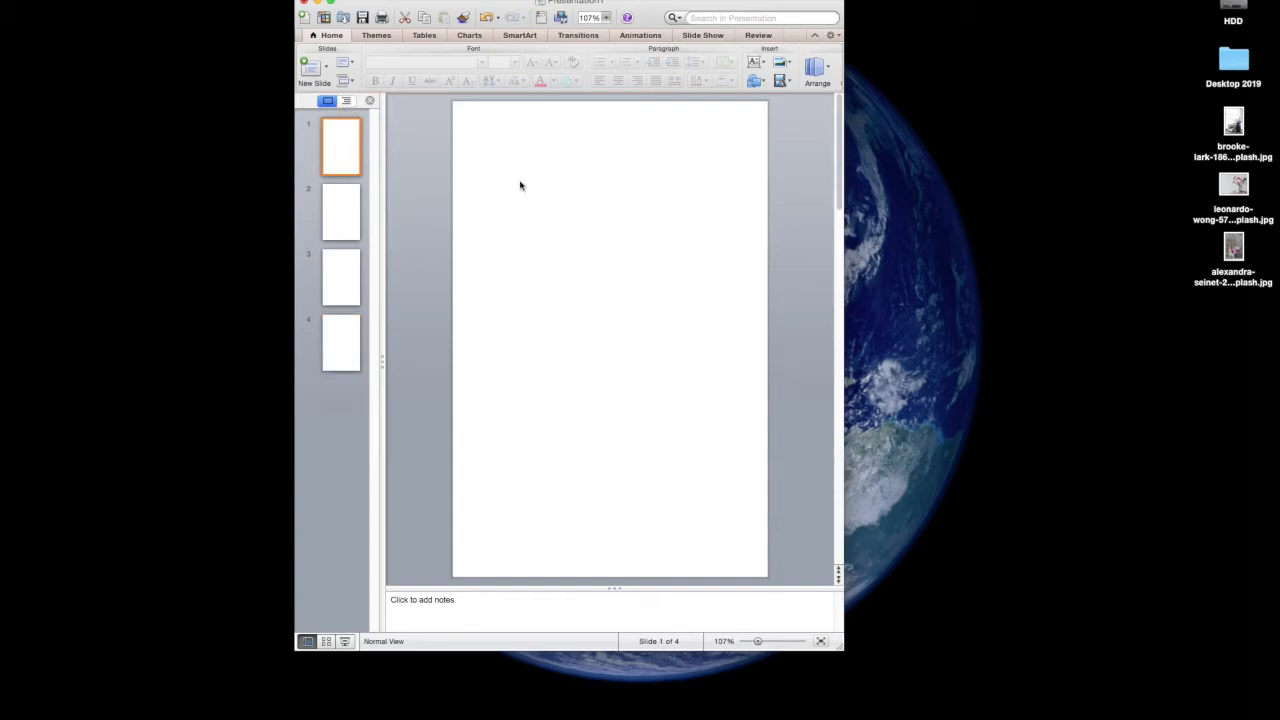
Step: Add a text box reading 'True Peace' on slide 1
click(589, 277)
click(202, 0)
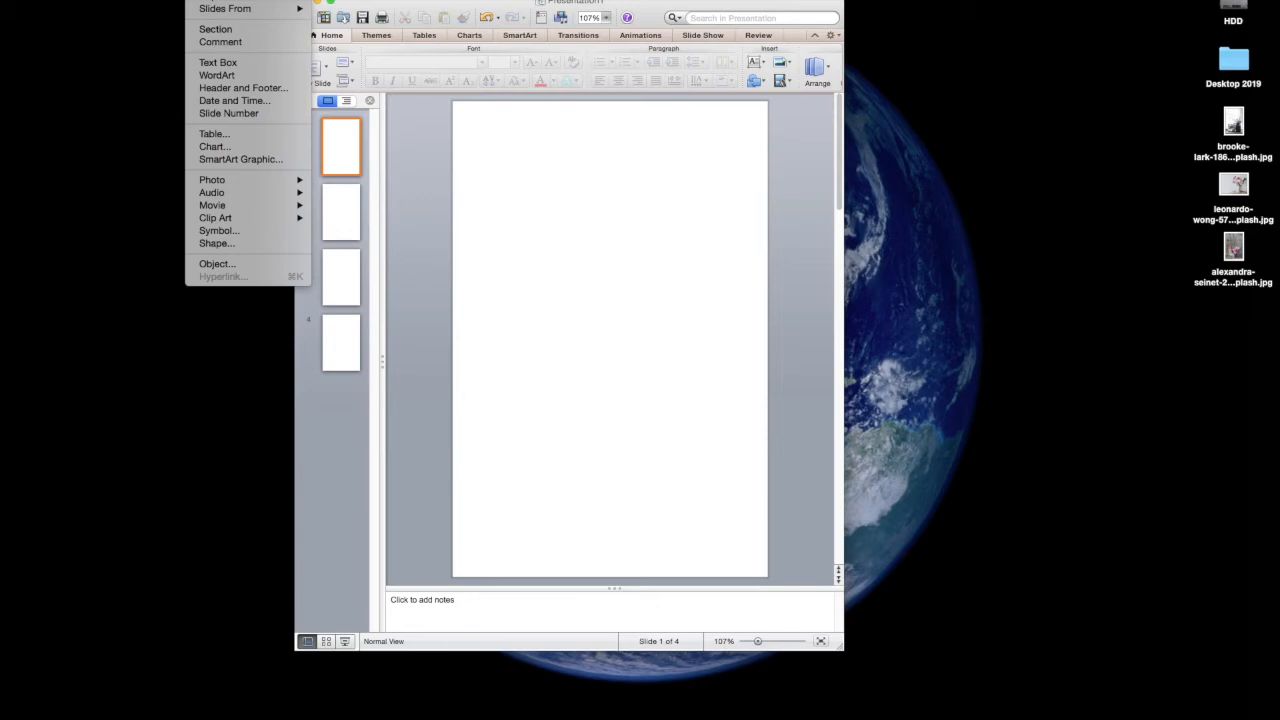
click(232, 62)
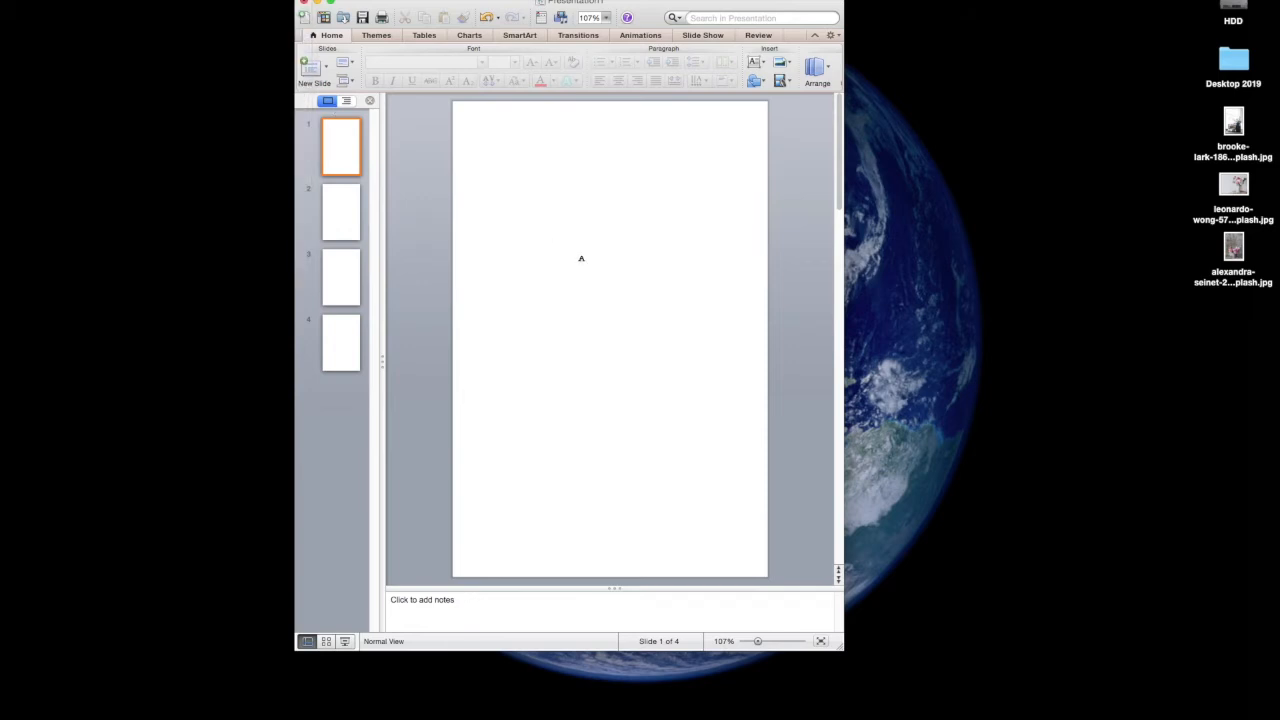
click(597, 249)
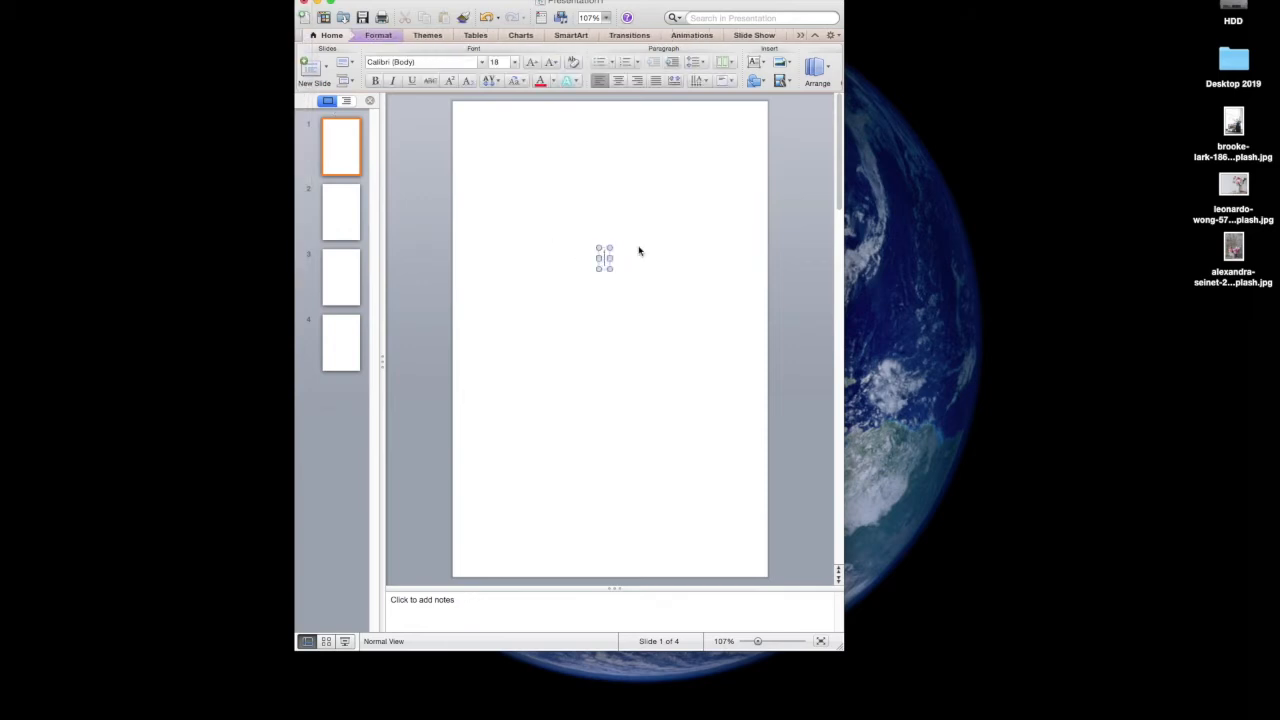
text(True Peace)
click(676, 302)
Step: Reposition and widen the title box, centre 'True Peace', and make it 28 pt
click(656, 262)
click(687, 283)
mouse_move(660, 266)
mouse_down()
mouse_move(629, 230)
mouse_move(681, 253)
mouse_up()
drag(572, 231, 532, 232)
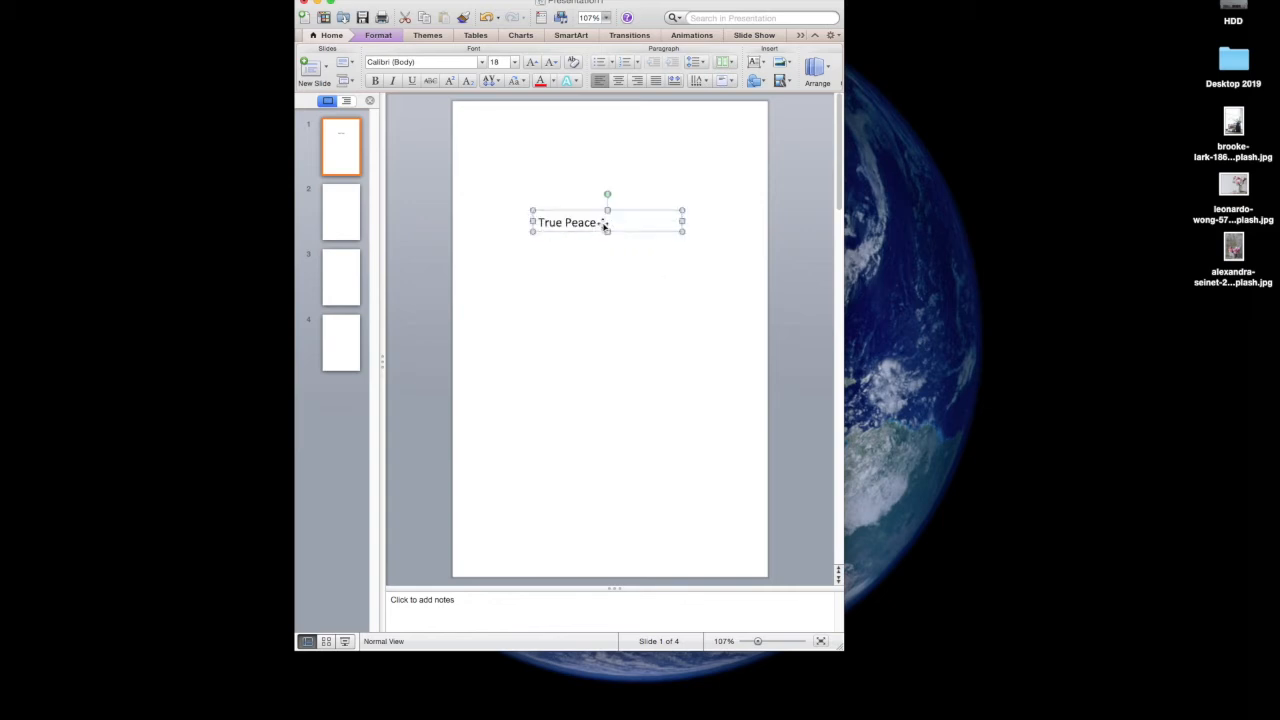
click(618, 81)
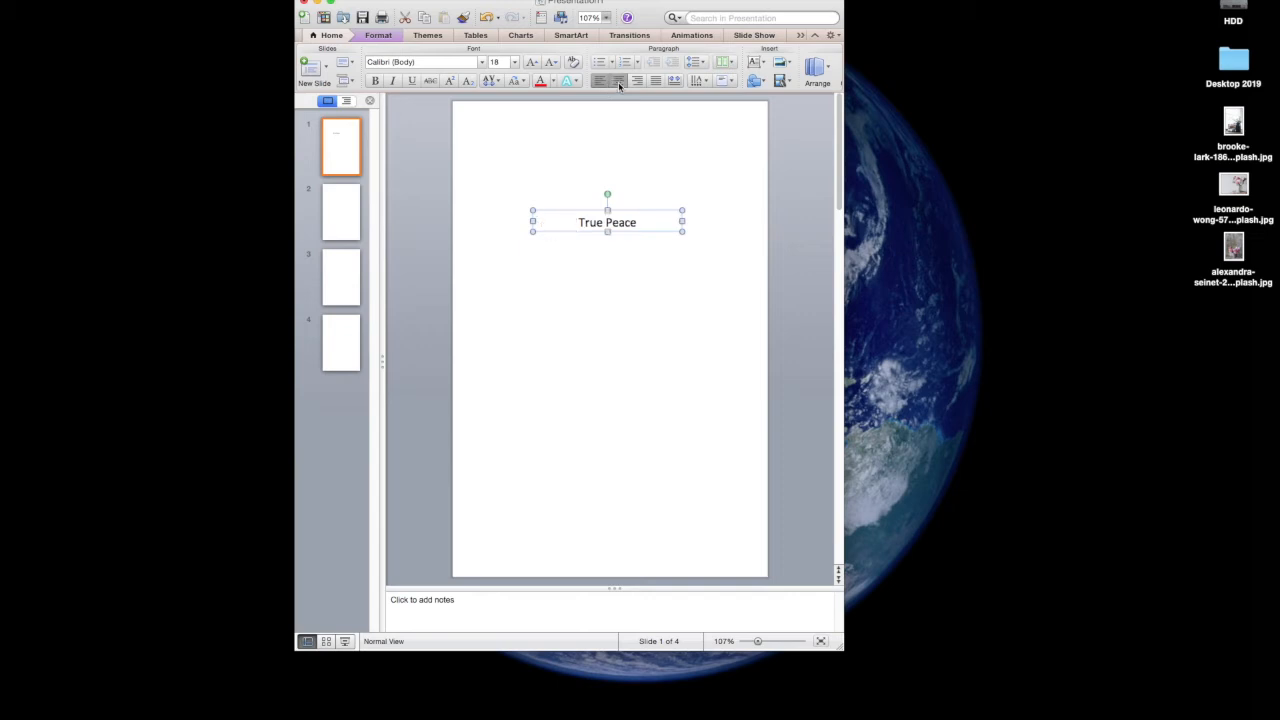
click(514, 63)
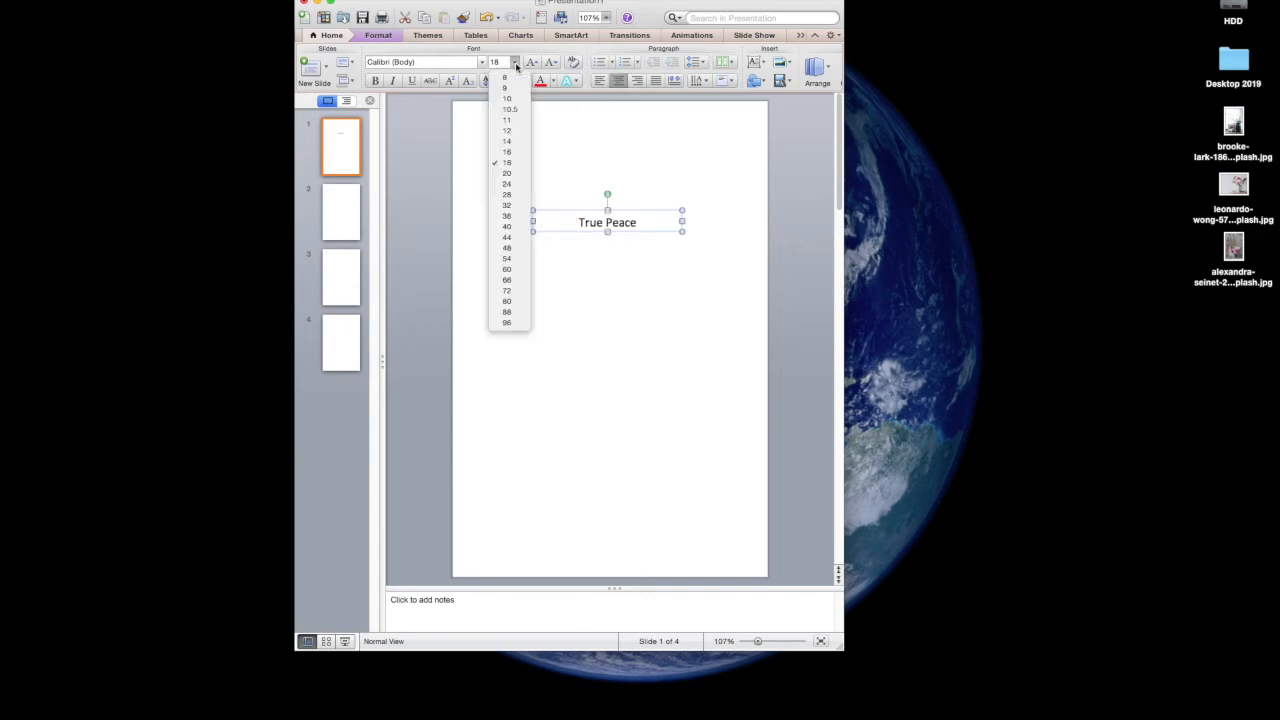
click(507, 184)
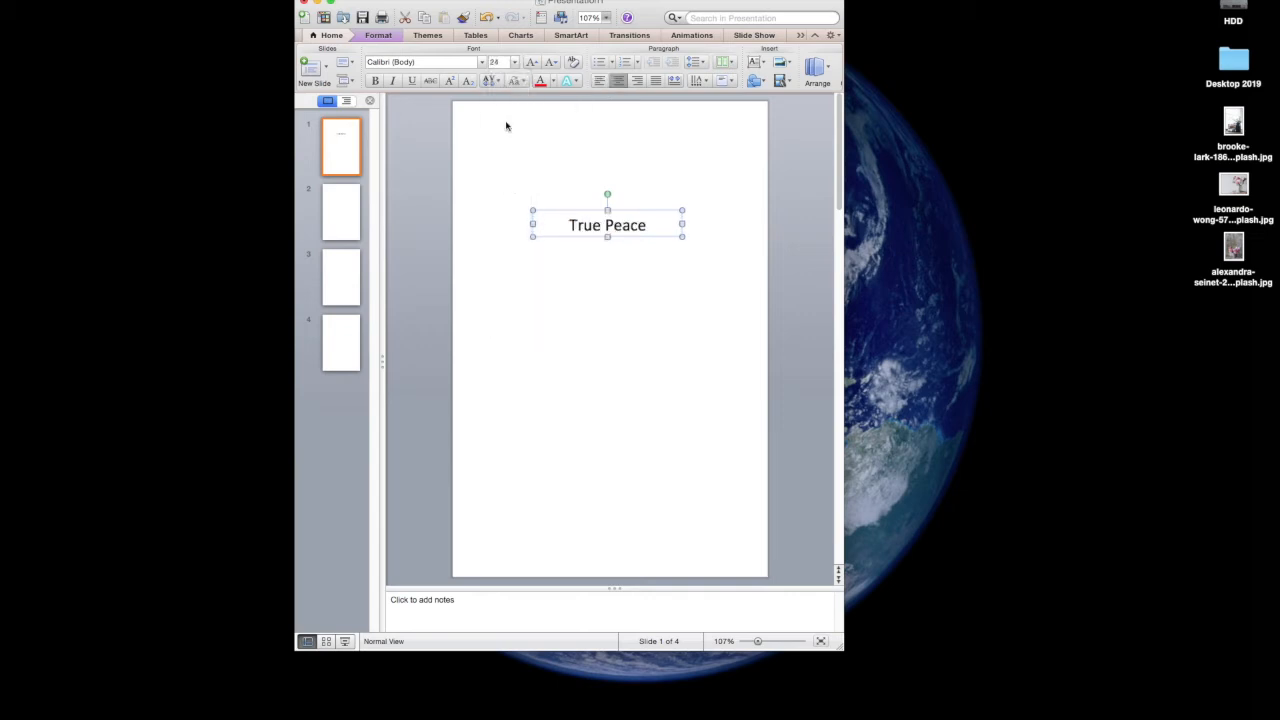
click(515, 62)
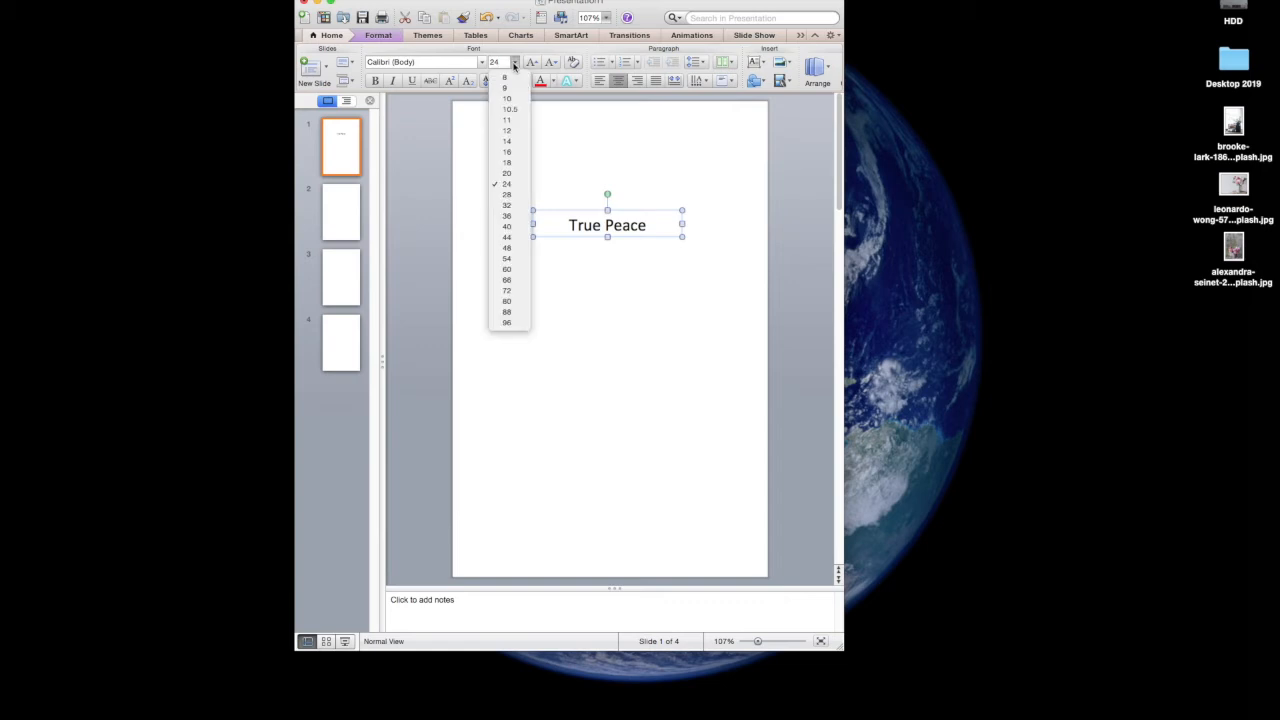
click(510, 193)
Step: Place a new empty text box below the True Peace title
click(591, 309)
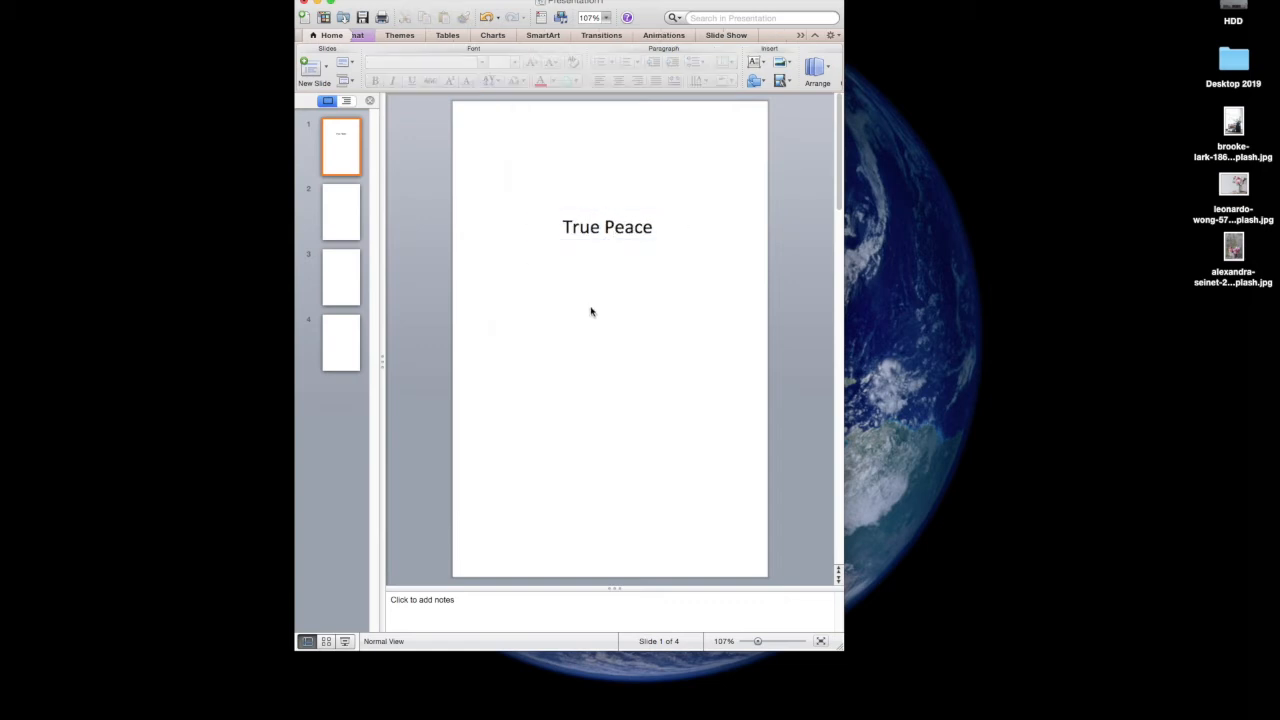
click(593, 227)
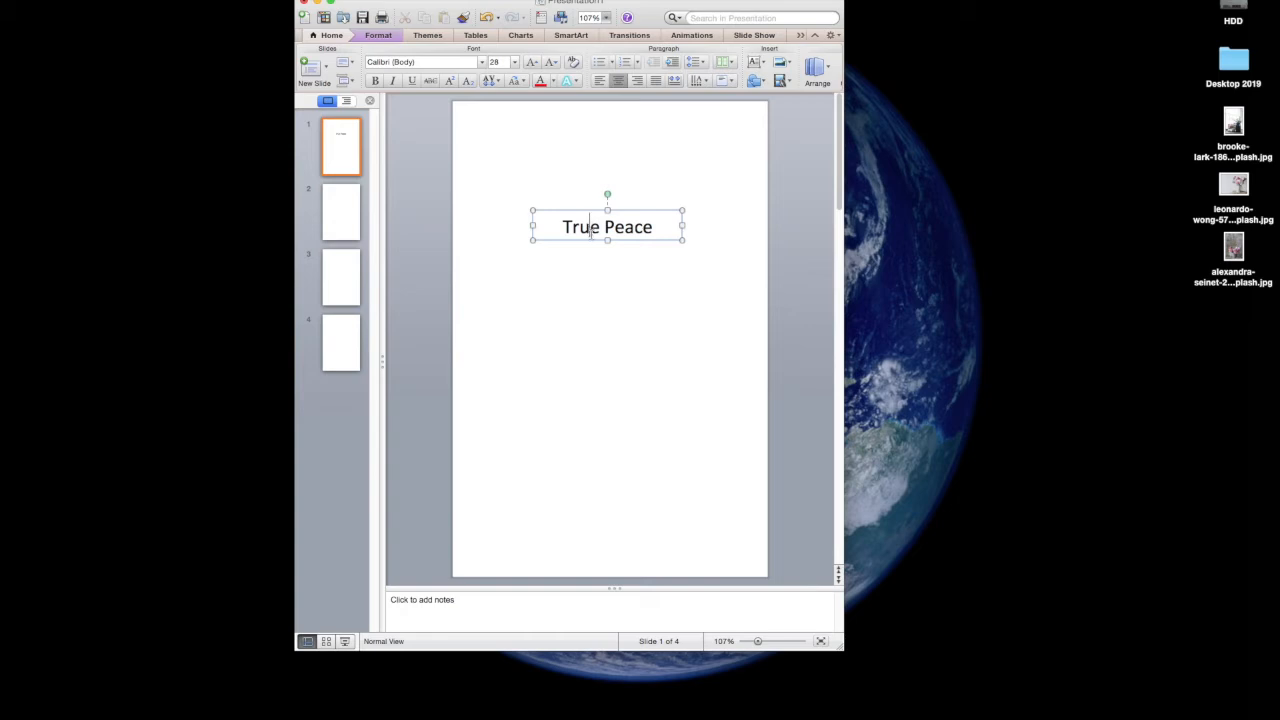
right_click(590, 237)
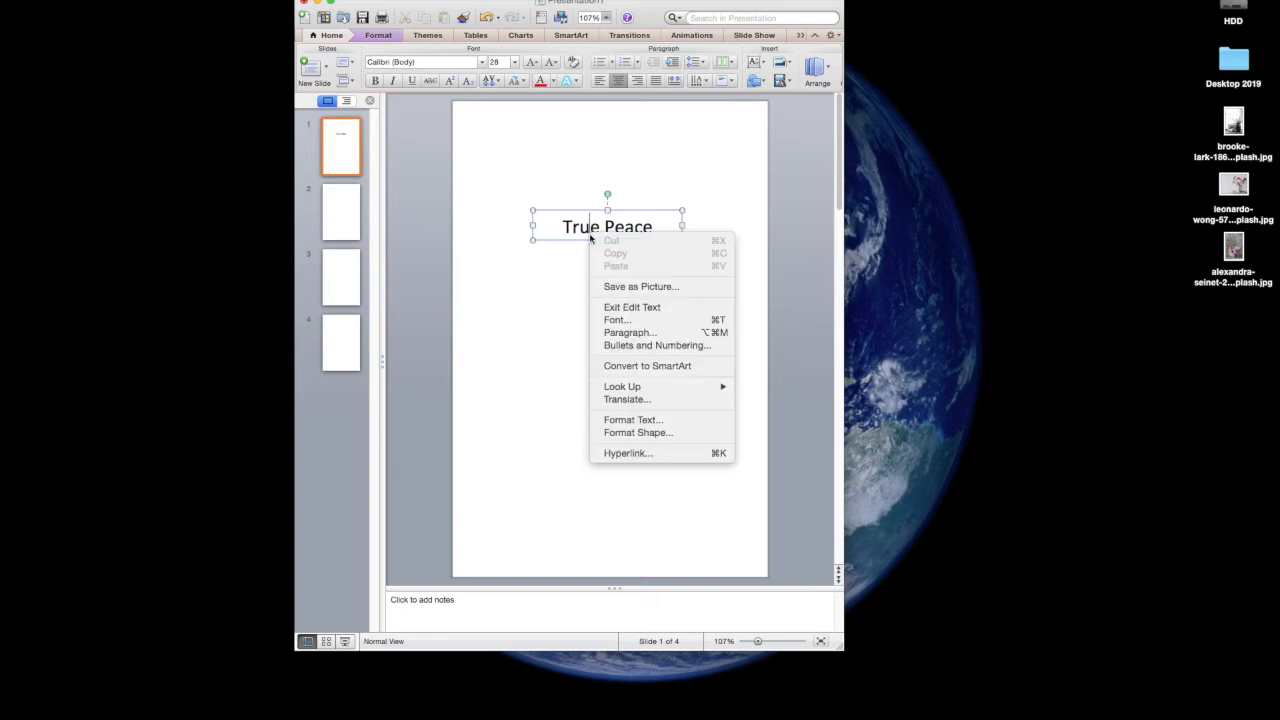
click(532, 260)
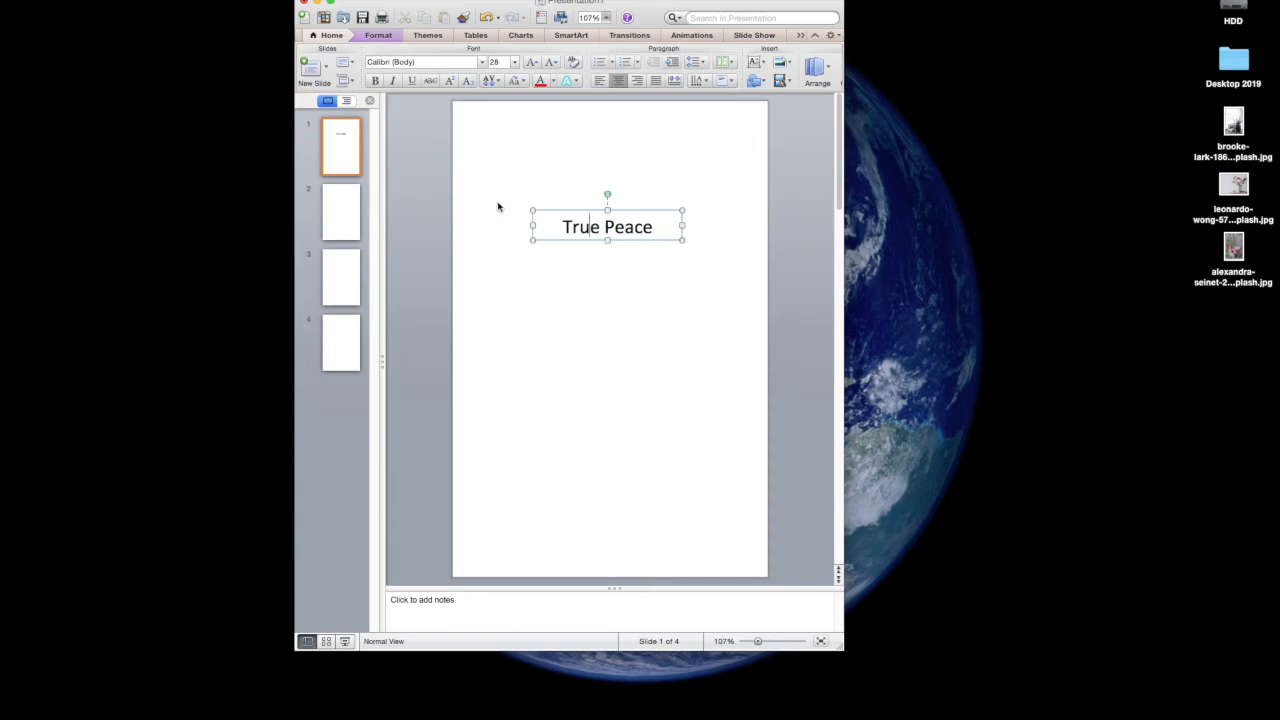
click(203, 0)
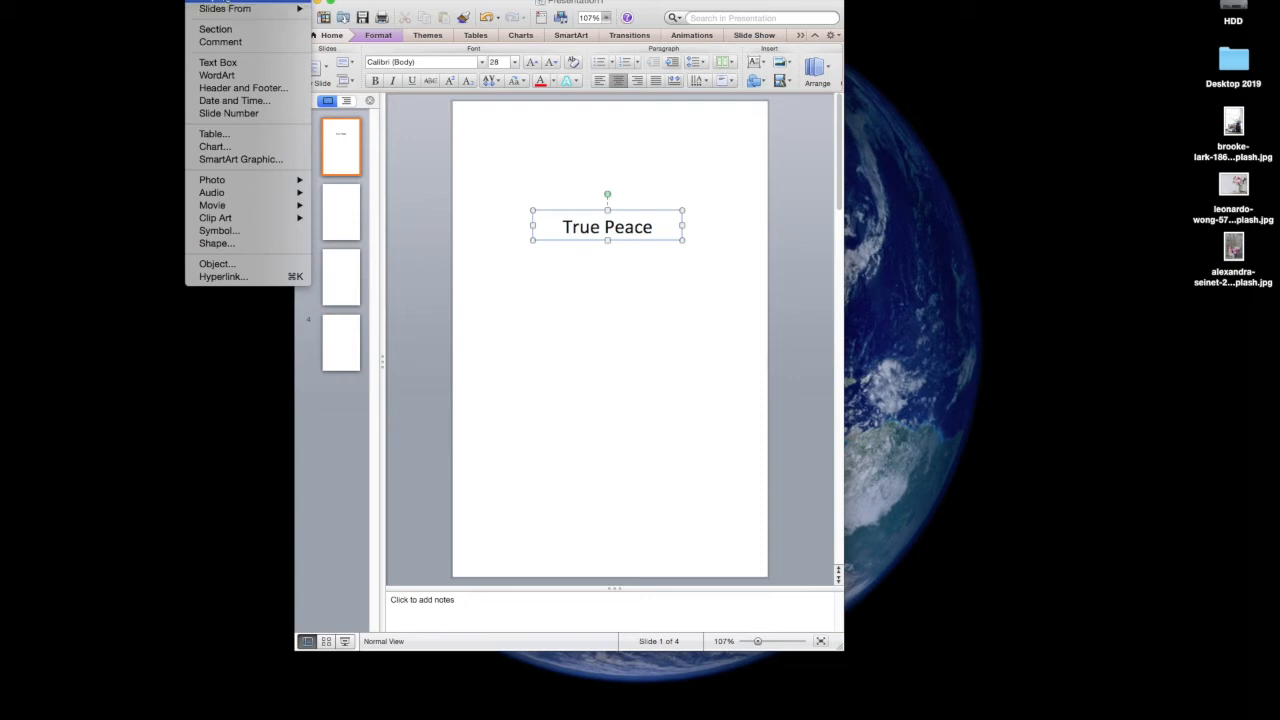
click(217, 62)
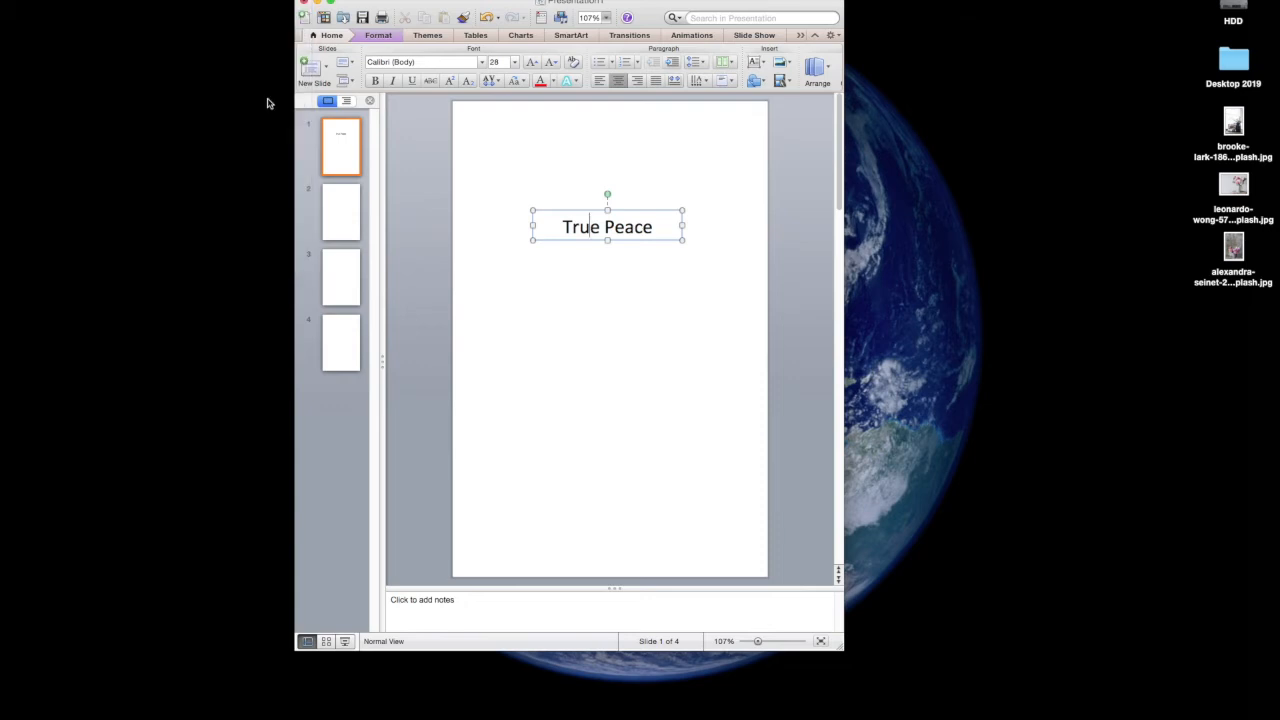
click(609, 325)
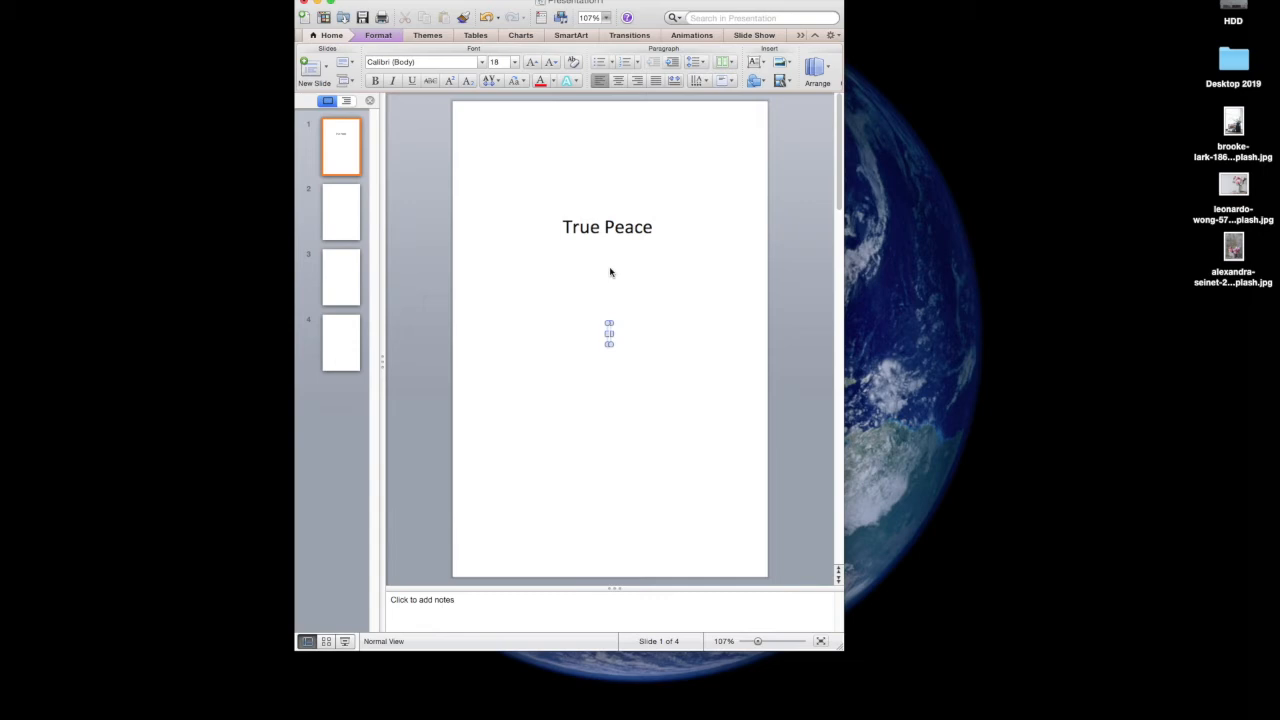
Step: Enter the author's name in the new box, move it lower beneath the title, then go to slide 2
text(Angela Y. Nixon)
click(669, 366)
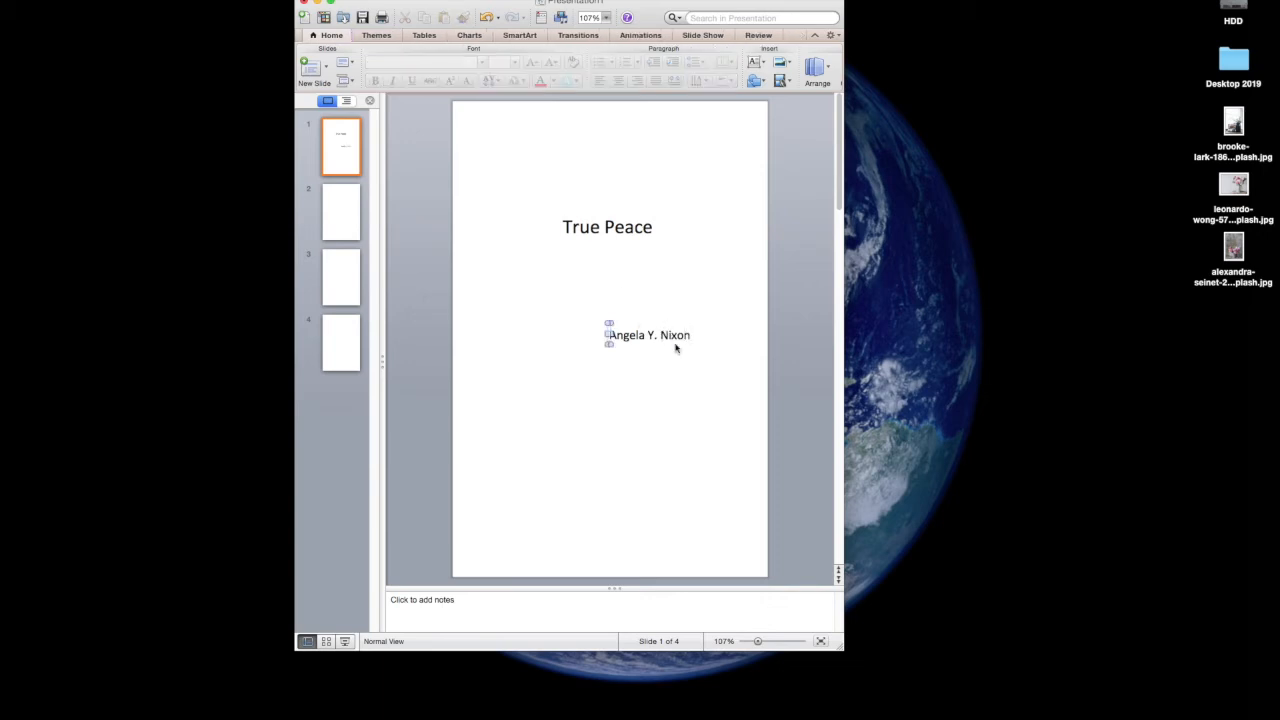
click(679, 337)
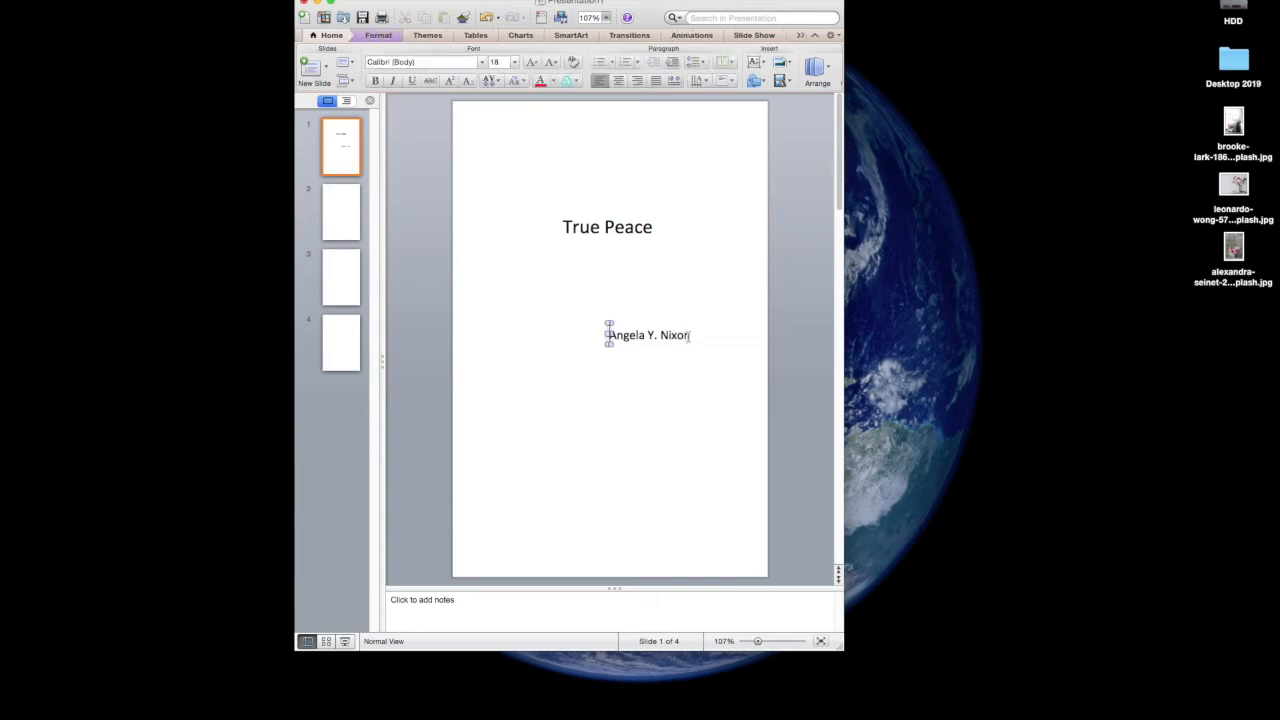
drag(688, 337, 629, 453)
click(629, 377)
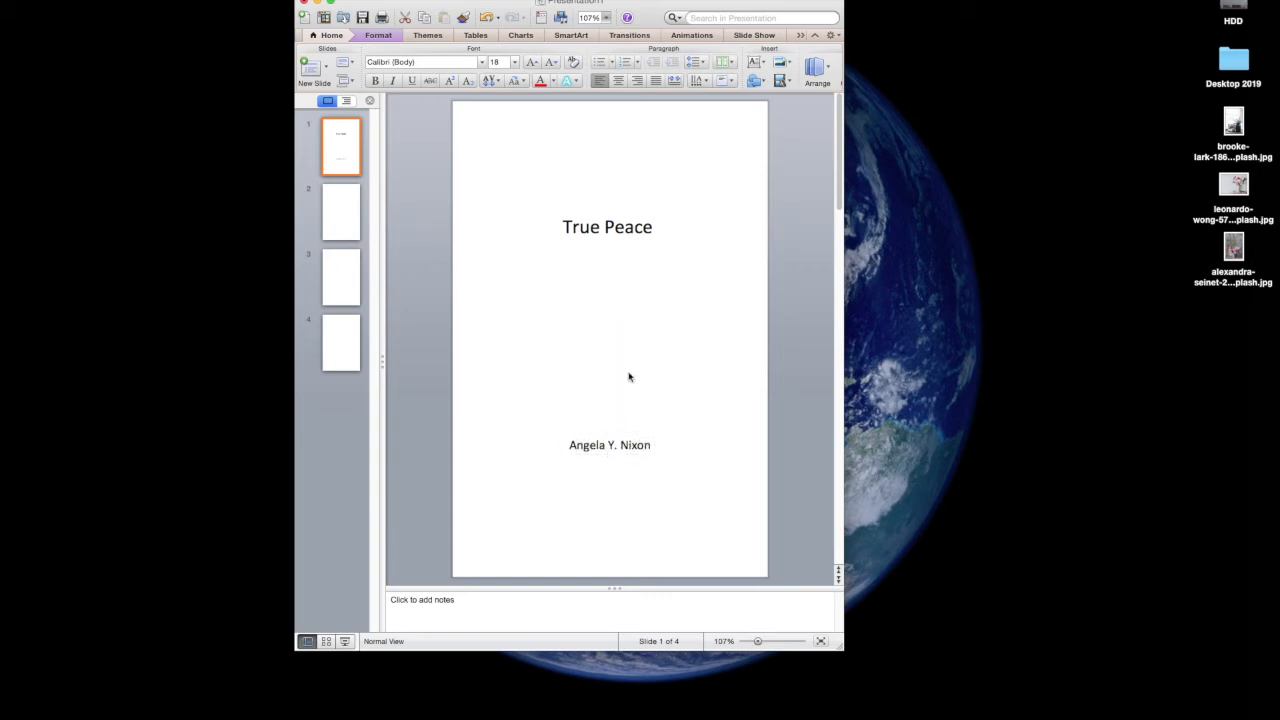
click(347, 217)
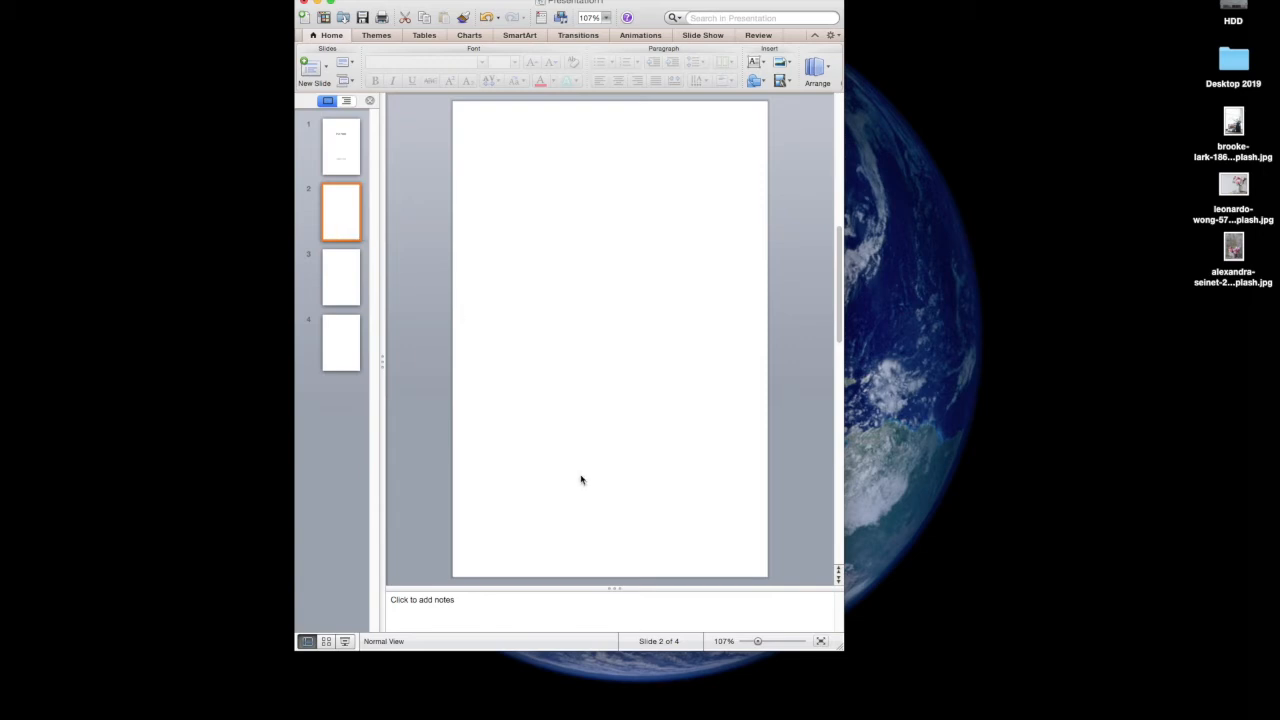
Step: Add a one-line 'Cpyright' text box near the bottom of slide 2, then go to slide 3
click(485, 481)
click(166, 0)
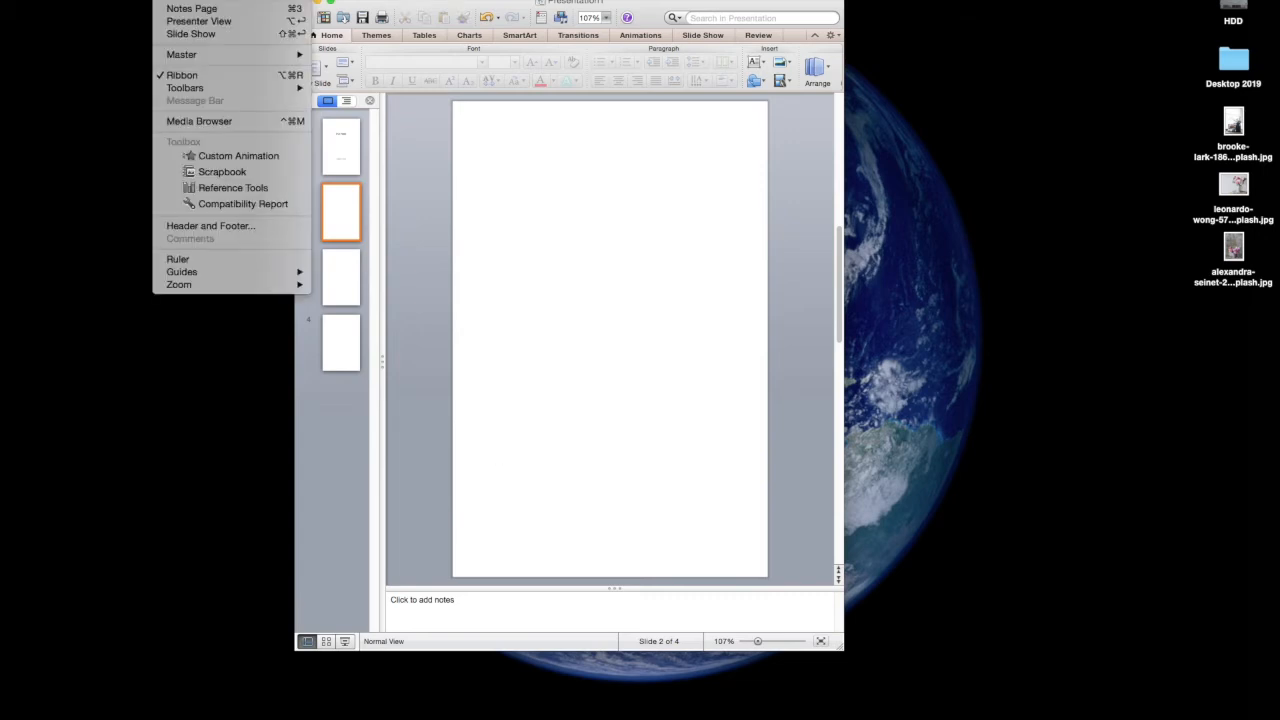
mouse_move(136, 0)
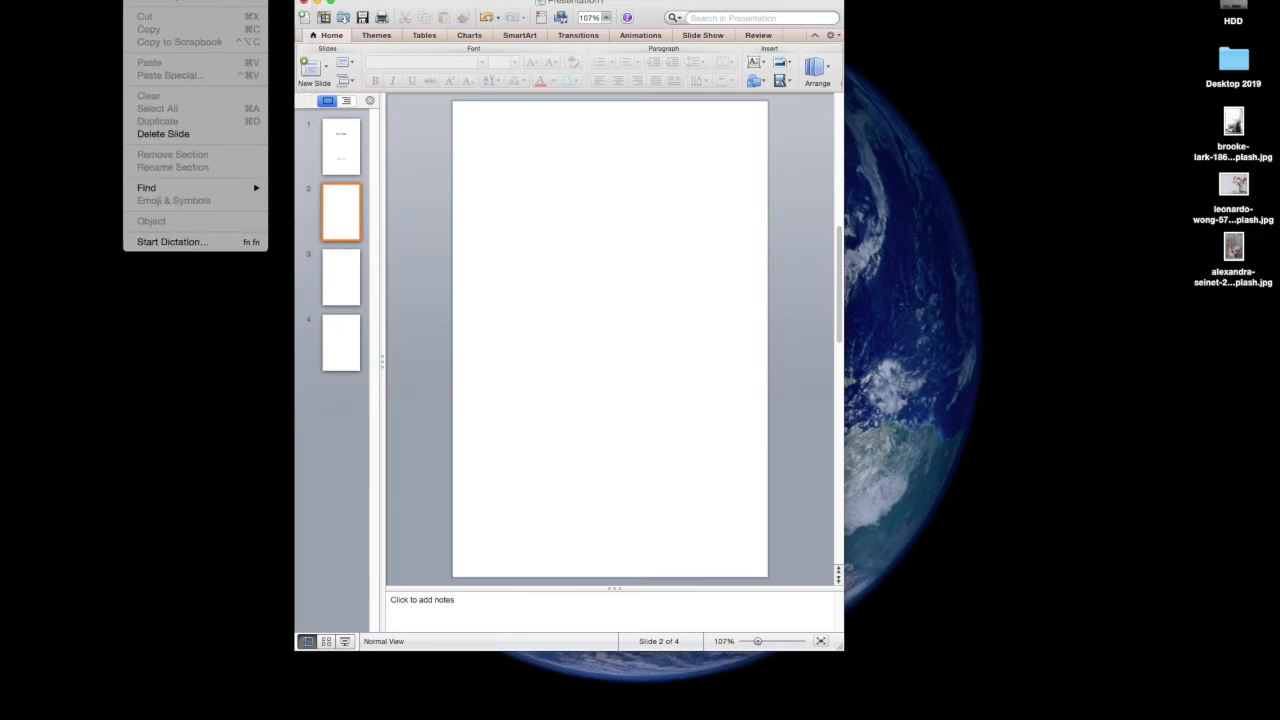
mouse_move(205, 0)
click(241, 63)
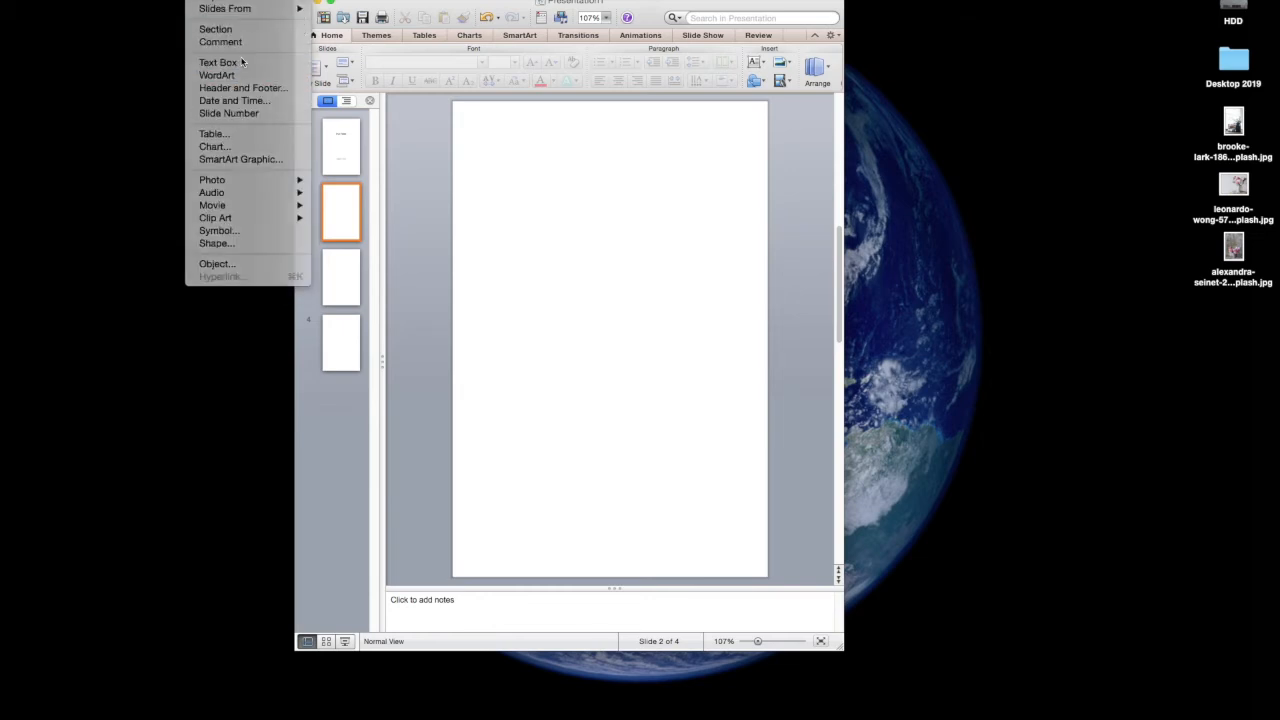
click(490, 489)
drag(502, 499, 541, 502)
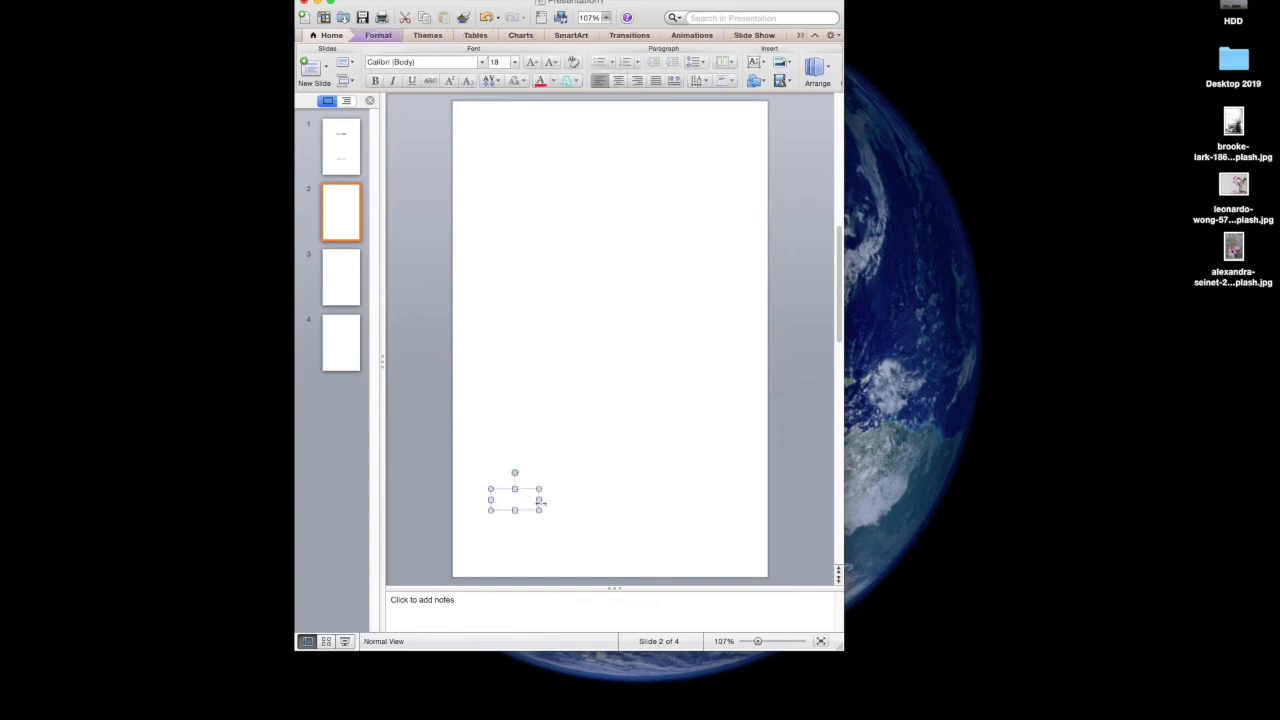
text(Cpyright)
drag(541, 507, 578, 507)
click(340, 288)
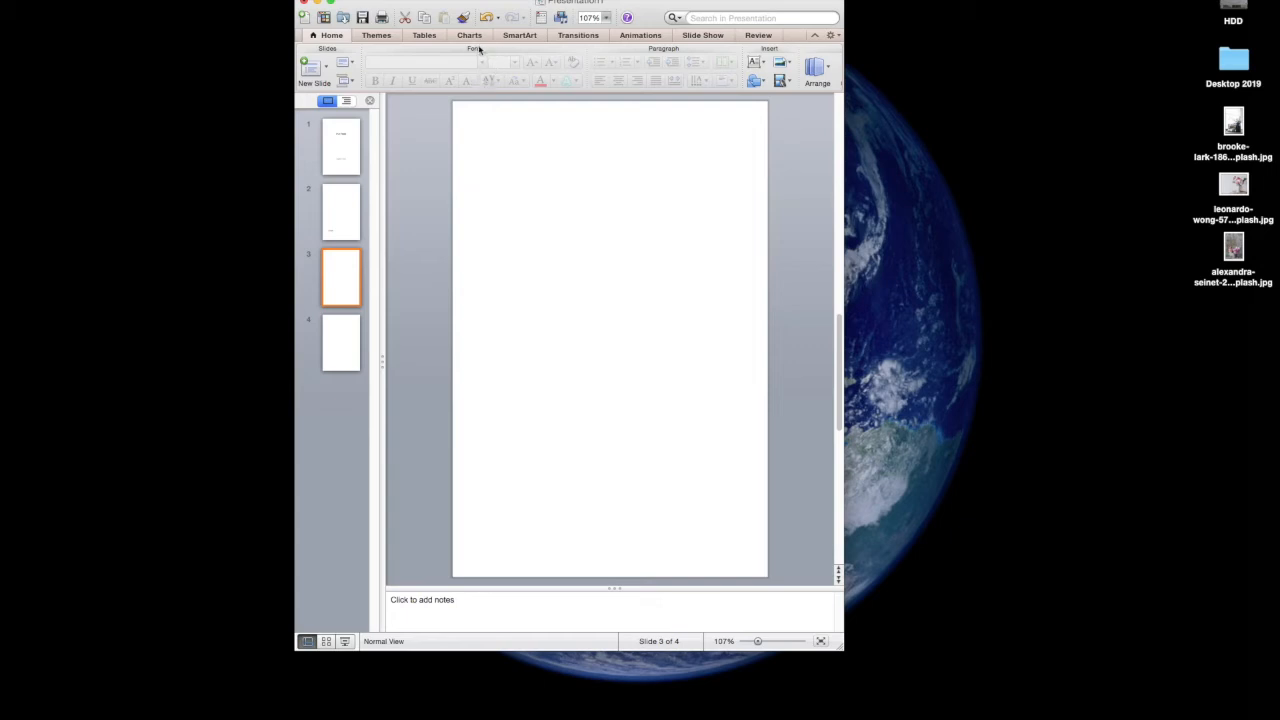
Step: Add a 'Dedication' text box near the centre of slide 3, then go to slide 4
click(204, 0)
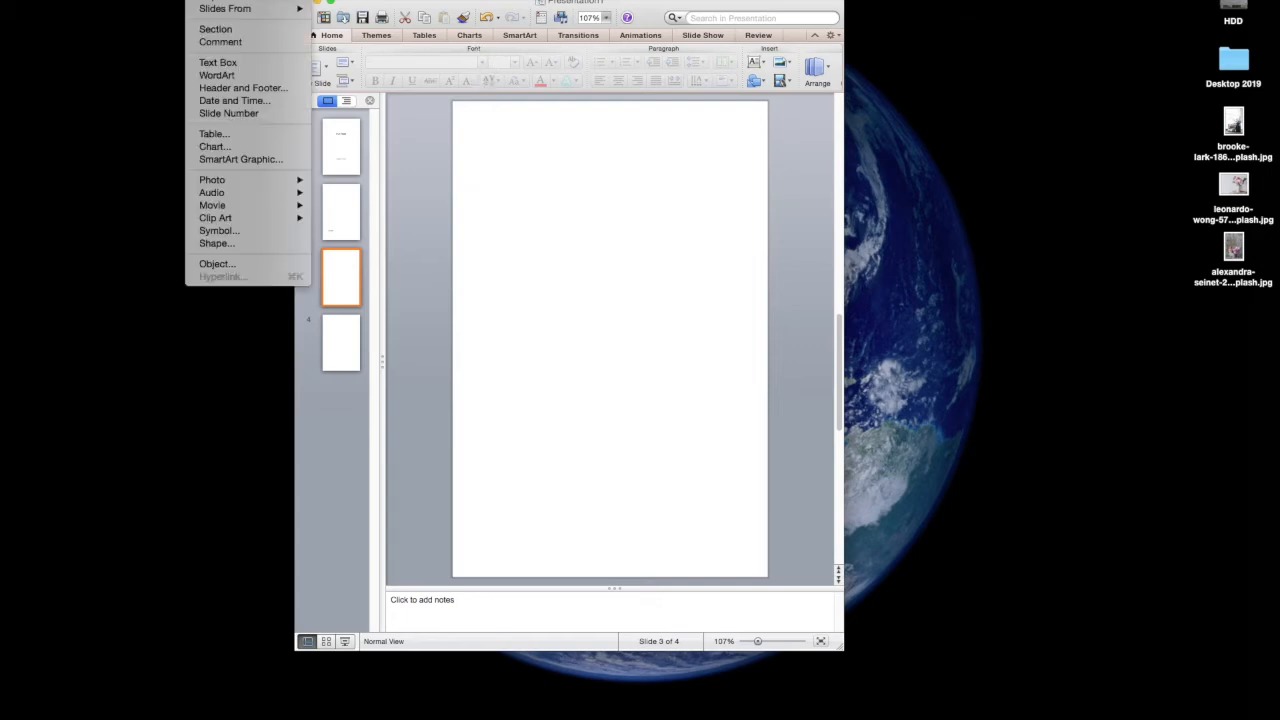
click(240, 62)
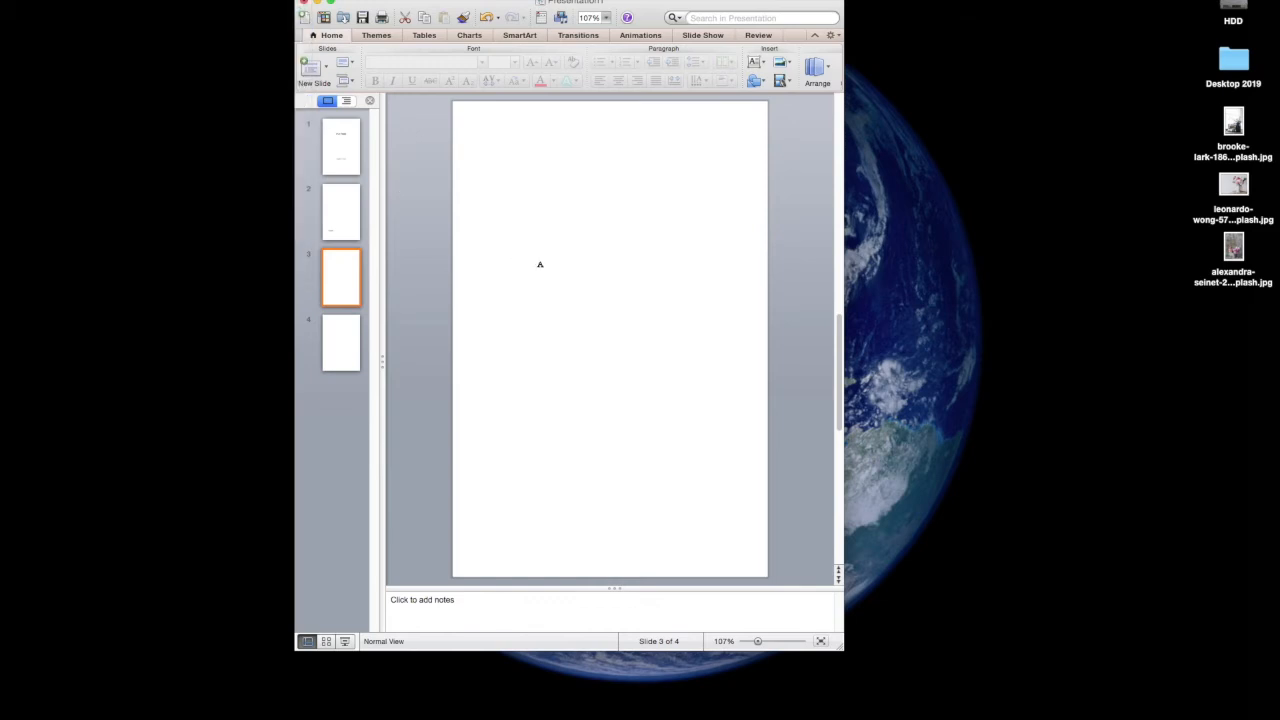
click(570, 288)
text(Dedi)
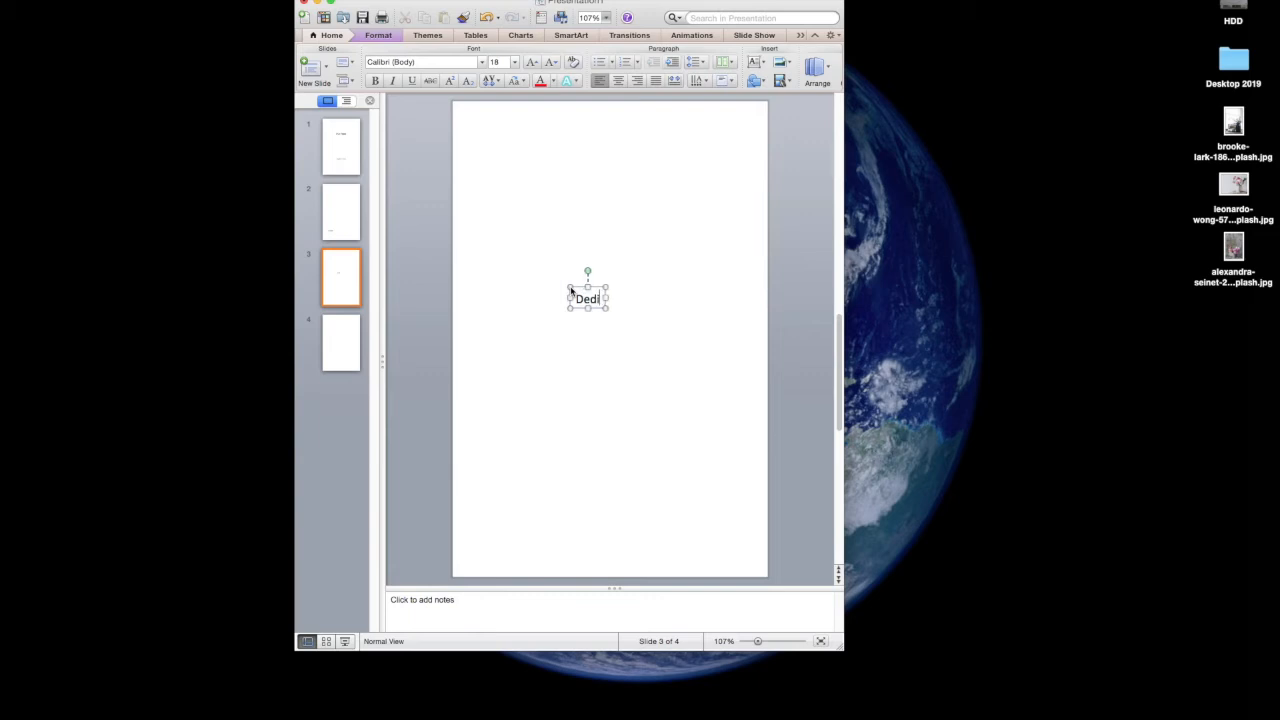
text(cation)
click(660, 358)
click(618, 299)
click(655, 316)
drag(640, 308, 648, 309)
drag(614, 287, 614, 289)
click(676, 322)
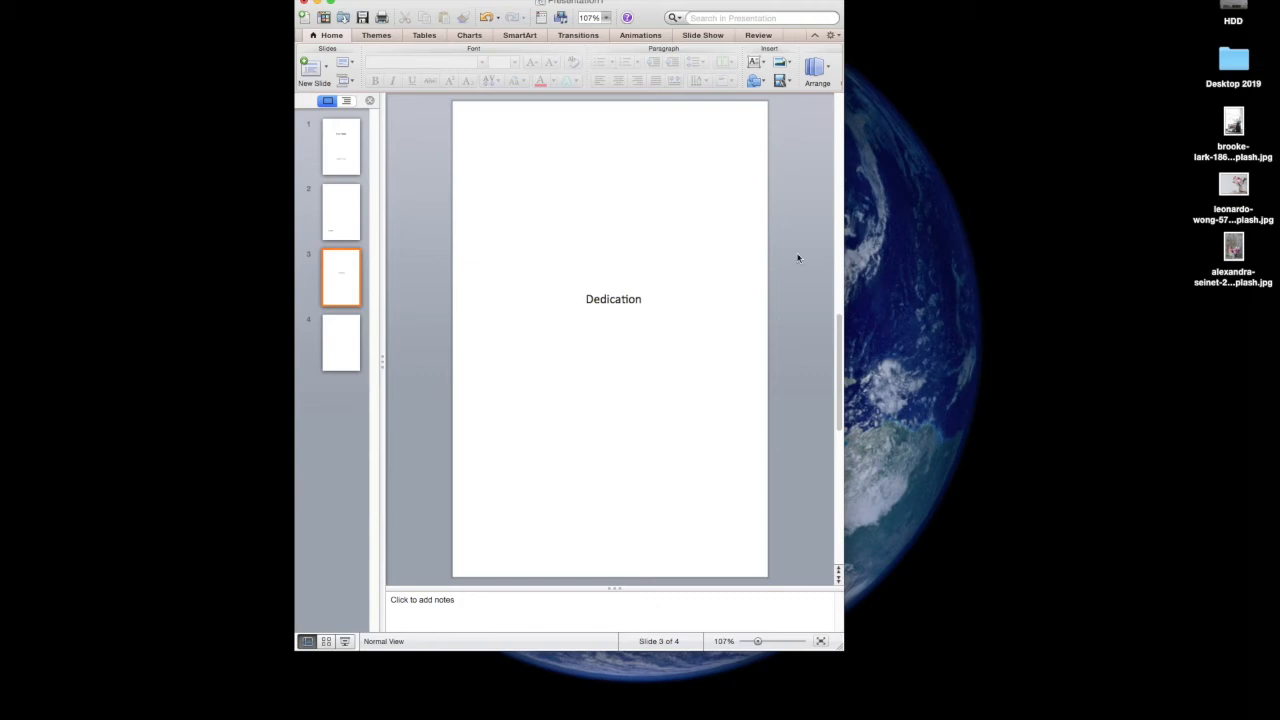
click(352, 355)
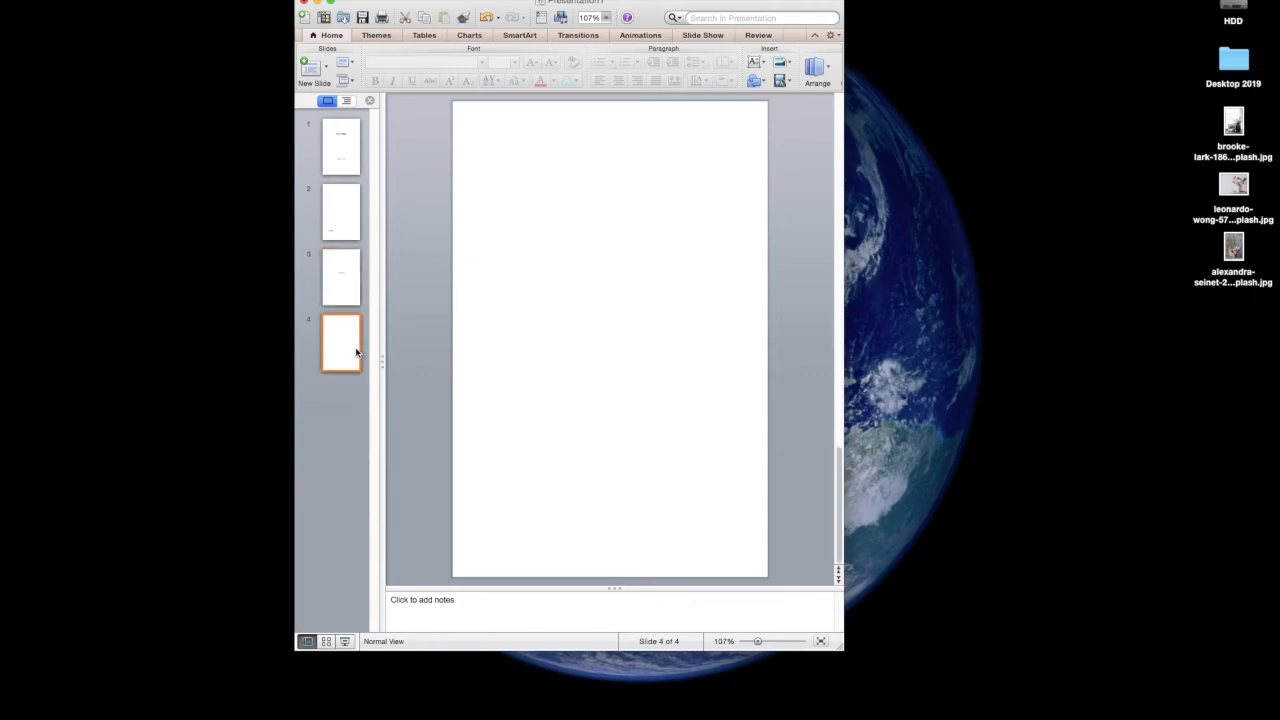
Step: Drag the brooke-lark cake photo from the desktop onto slide 4
click(1236, 122)
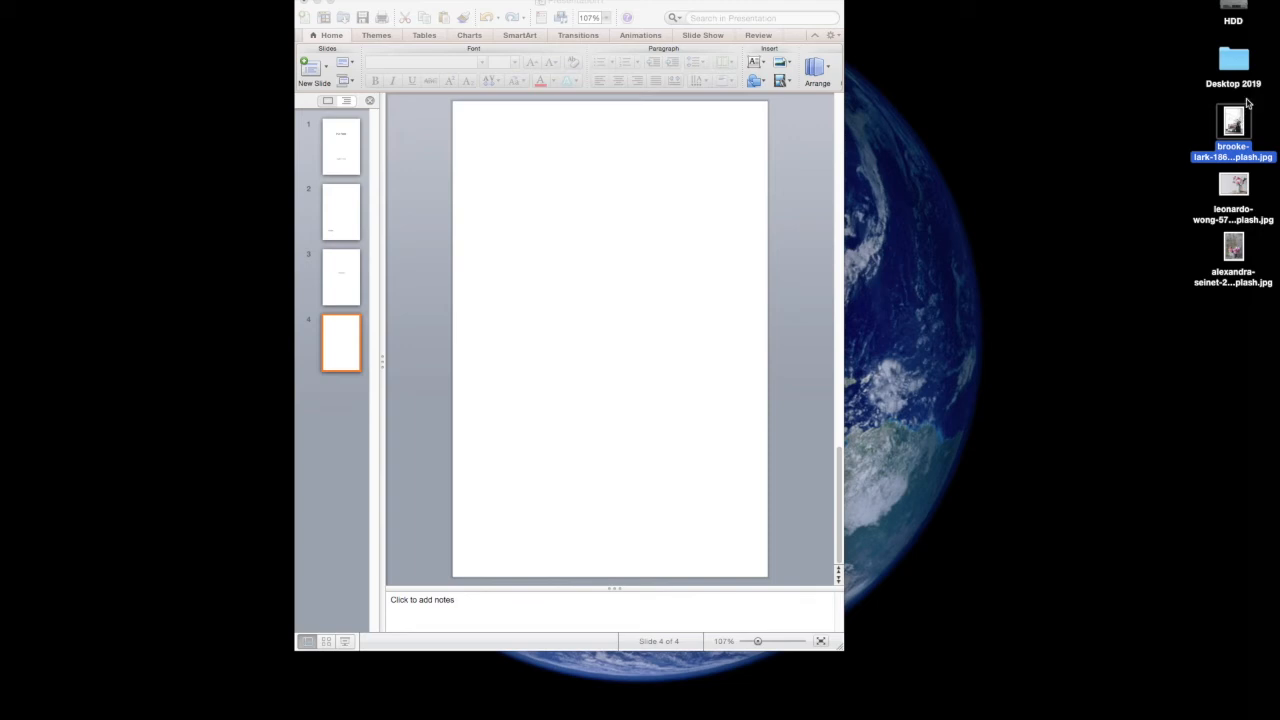
drag(1237, 121, 634, 255)
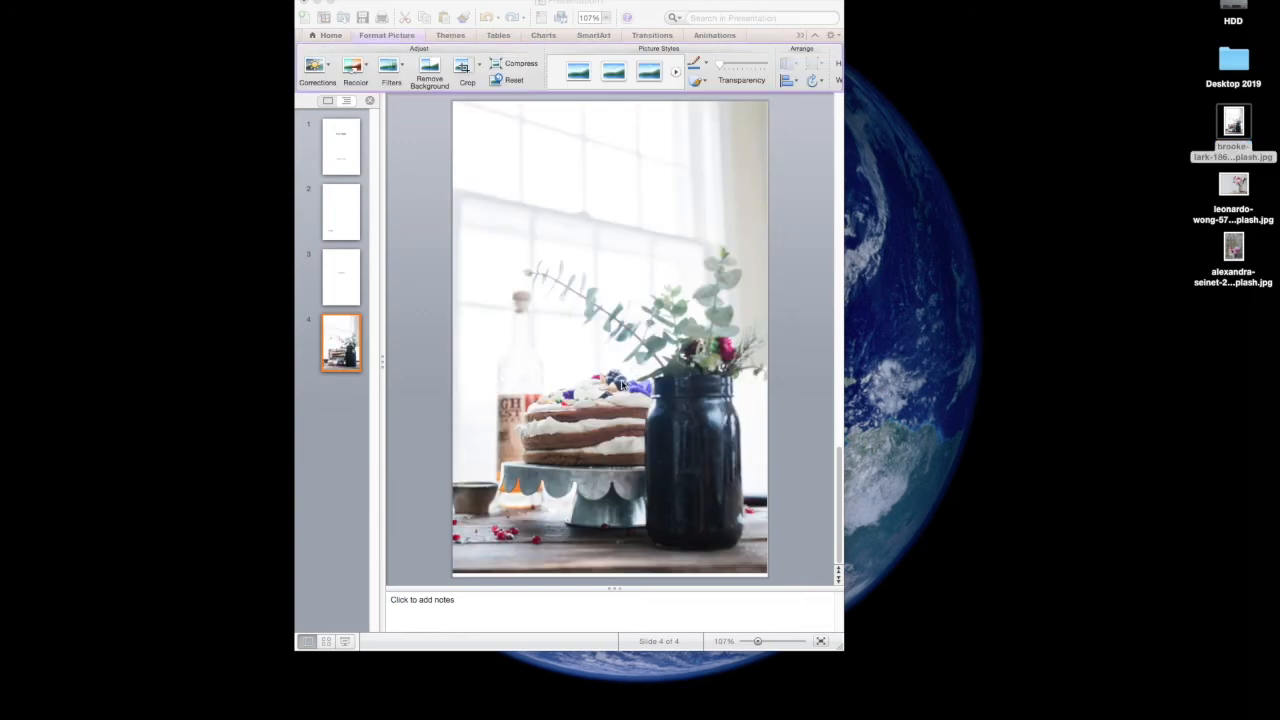
Step: Stretch the cake photo to cover all of slide 4, then insert a new slide 5
click(622, 380)
drag(626, 376, 651, 400)
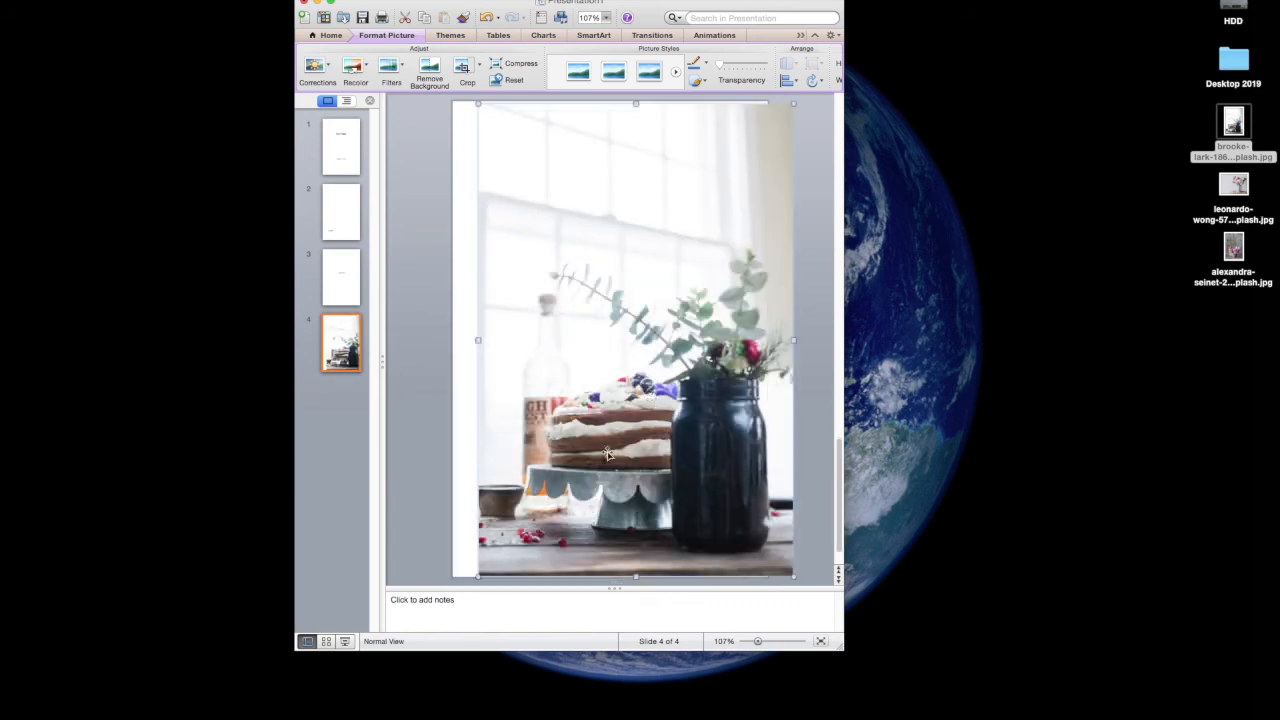
drag(598, 443, 594, 443)
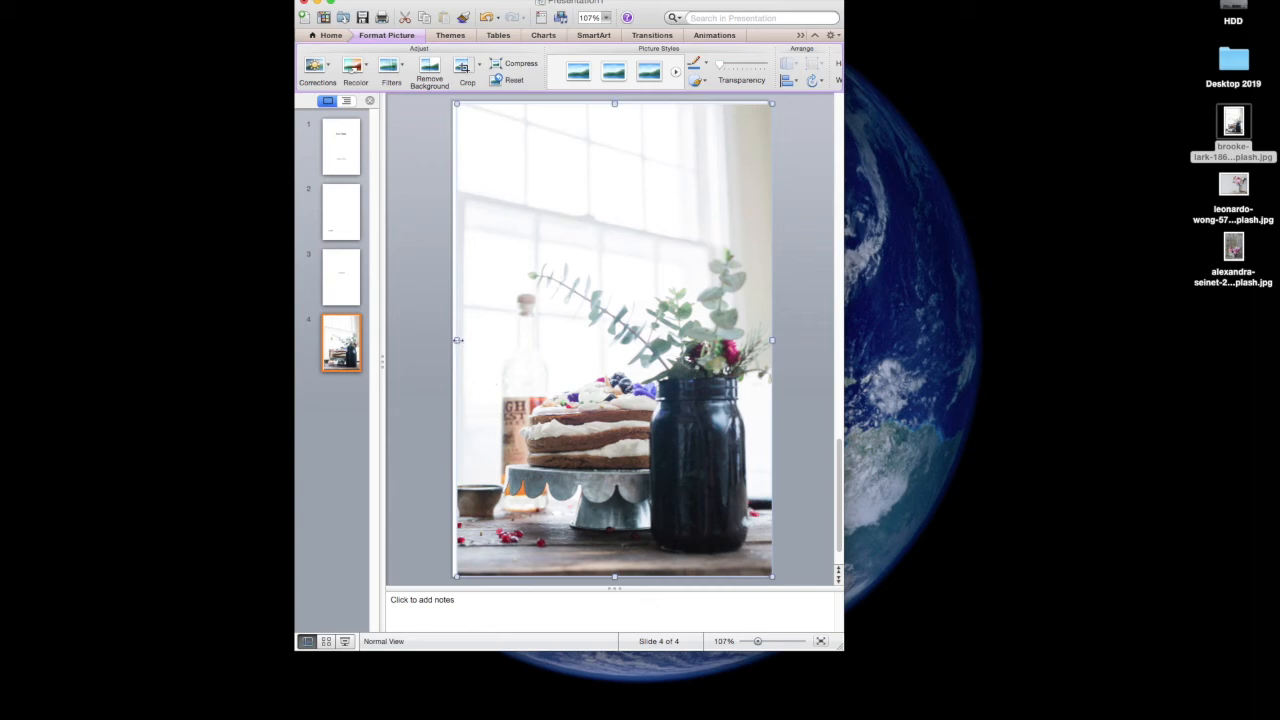
mouse_move(455, 340)
mouse_down()
mouse_move(438, 357)
mouse_move(447, 345)
mouse_up()
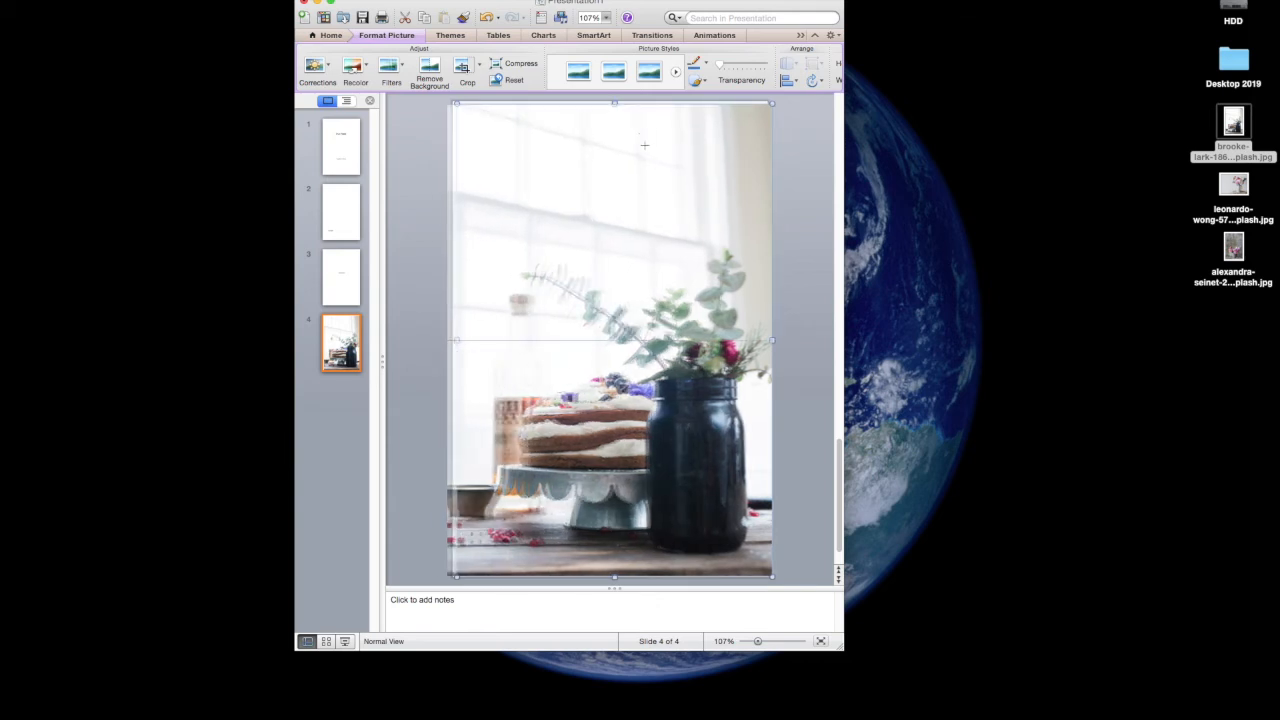
mouse_move(609, 103)
mouse_down()
mouse_move(679, 174)
mouse_move(685, 126)
mouse_up()
key(super+z)
drag(614, 520, 681, 484)
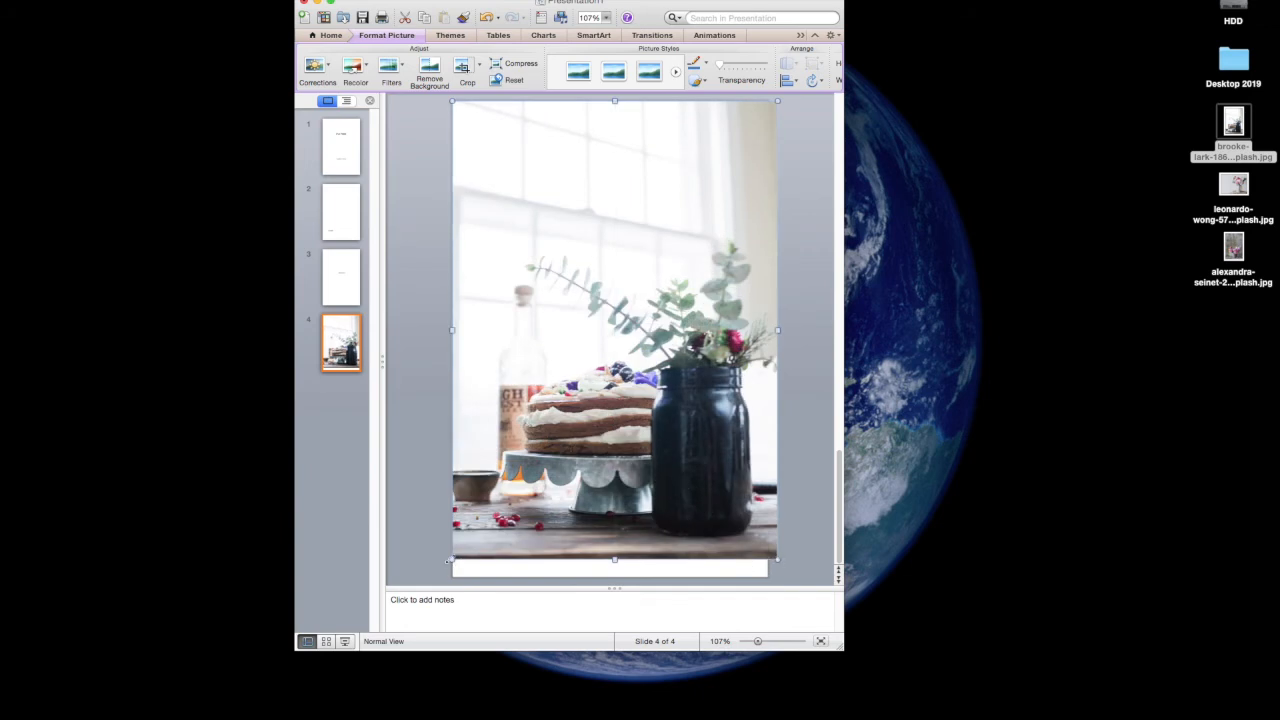
mouse_move(452, 561)
mouse_down()
mouse_move(437, 572)
mouse_move(452, 566)
mouse_up()
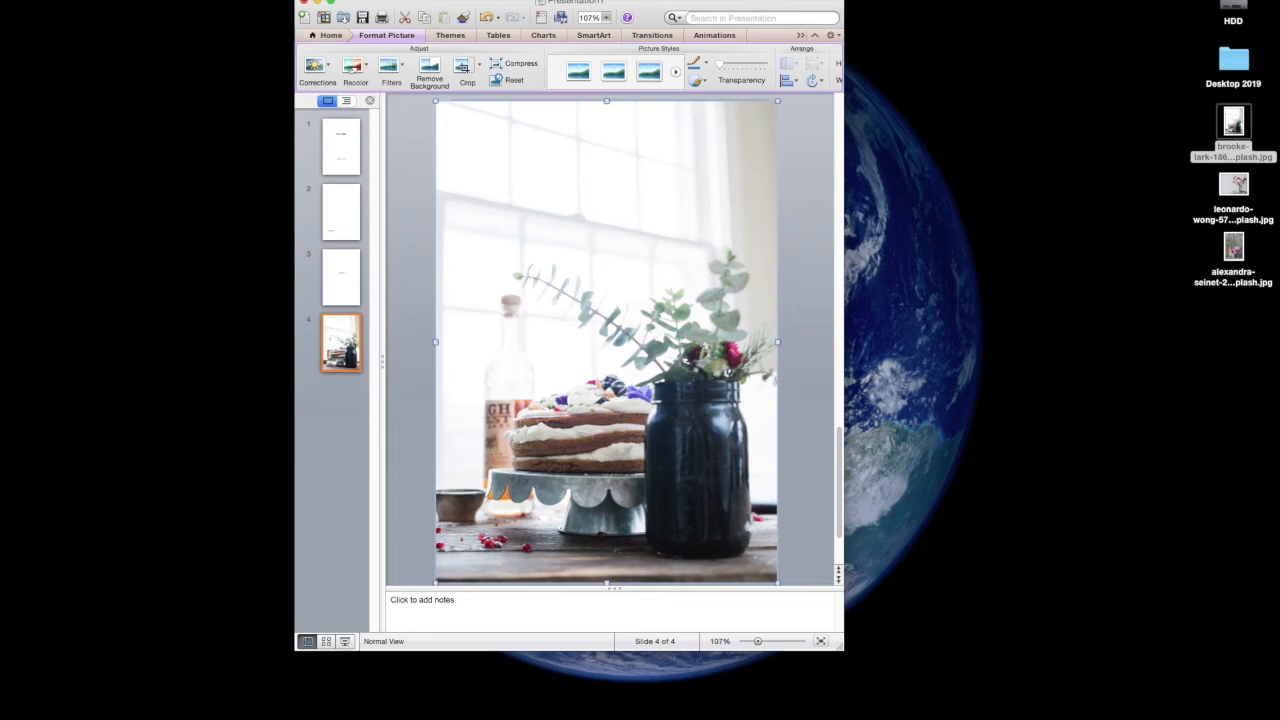
click(203, 0)
click(215, 0)
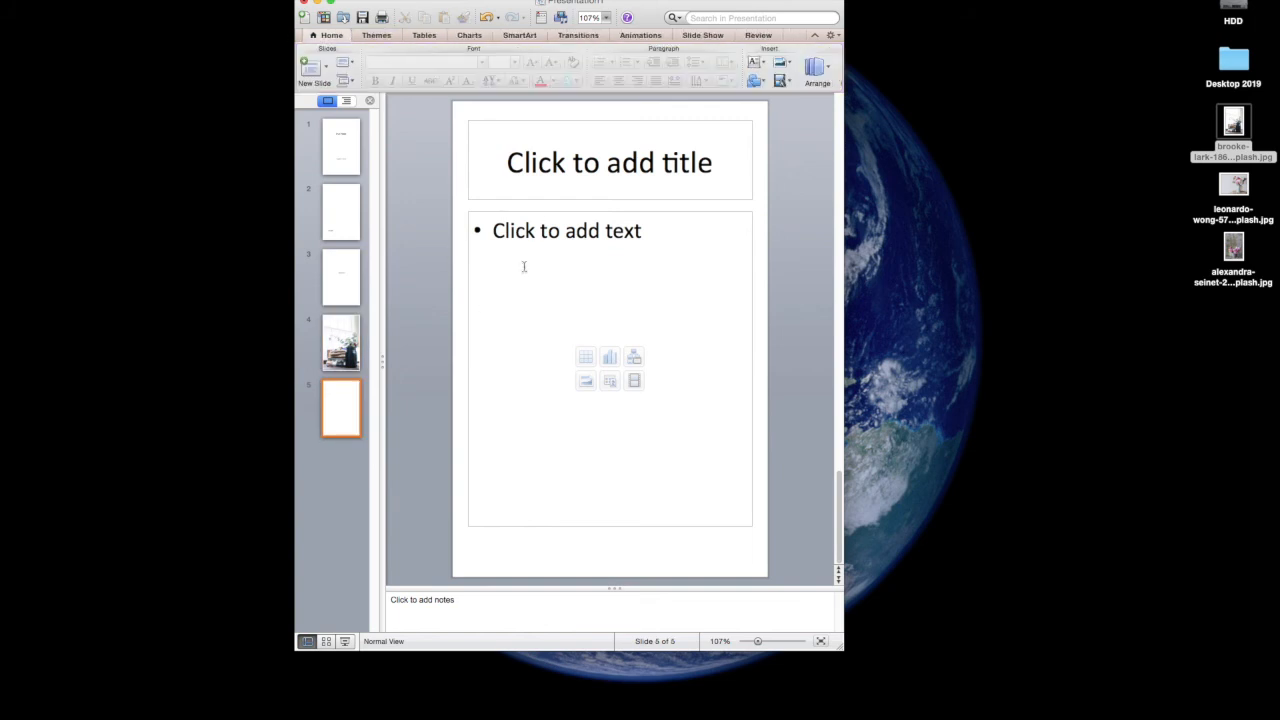
Step: Delete the body and title placeholders from slide 5
click(542, 231)
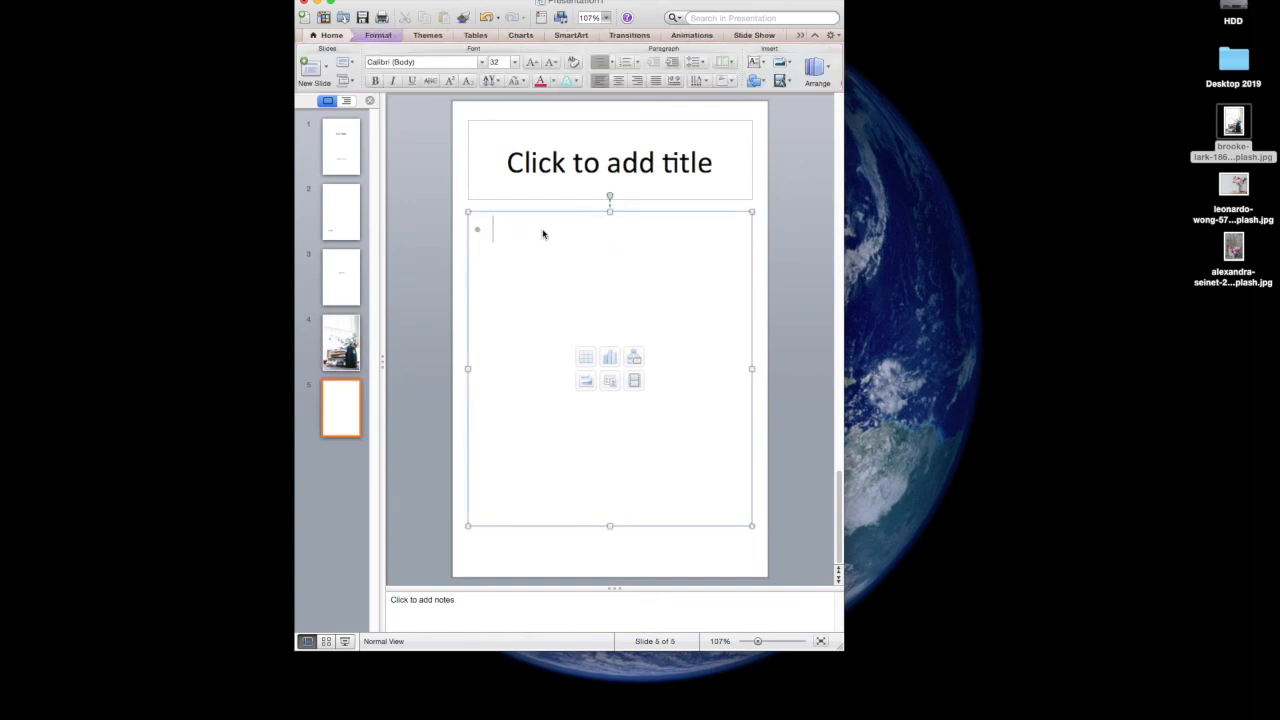
drag(466, 211, 508, 228)
key(Delete)
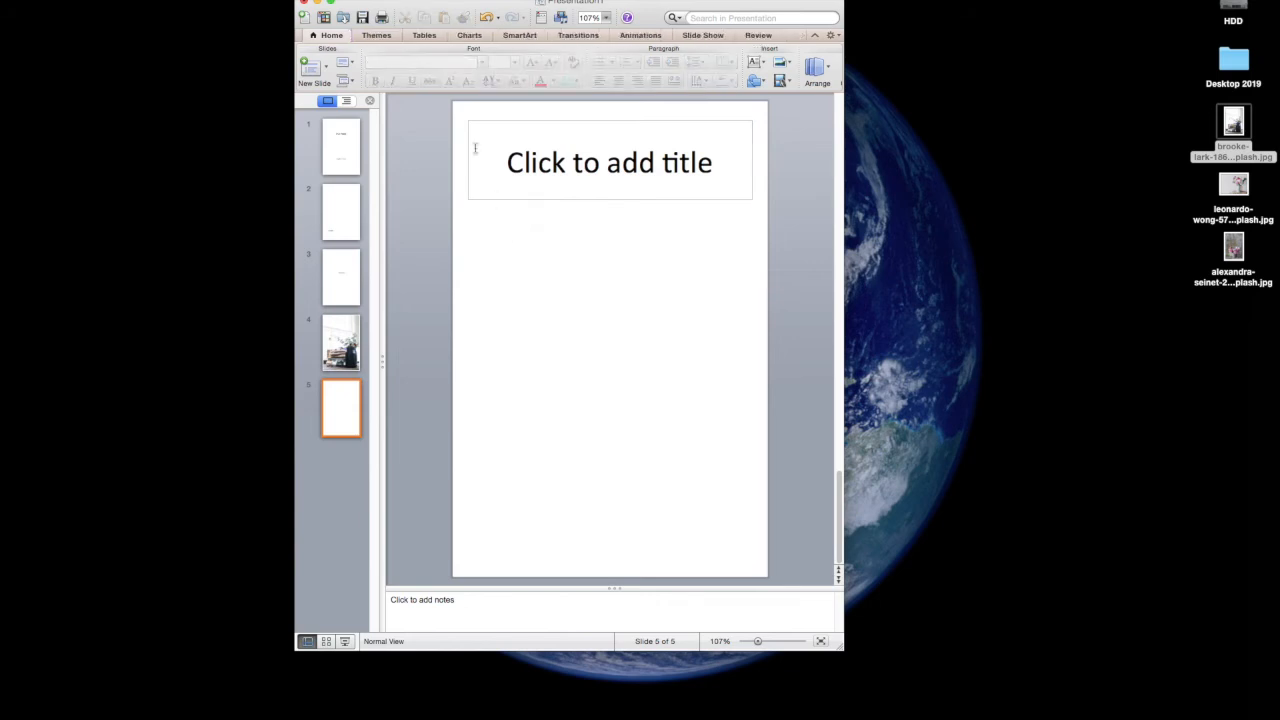
click(470, 122)
key(Delete)
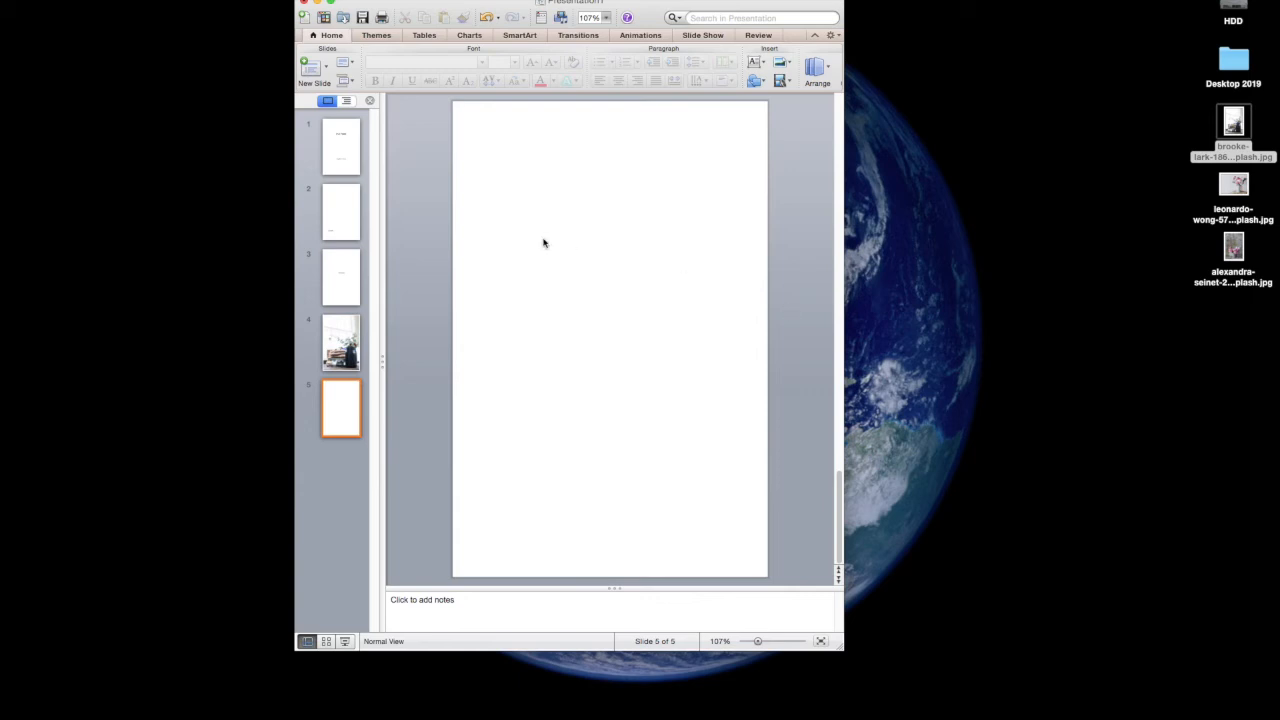
drag(535, 191, 695, 358)
click(204, 1)
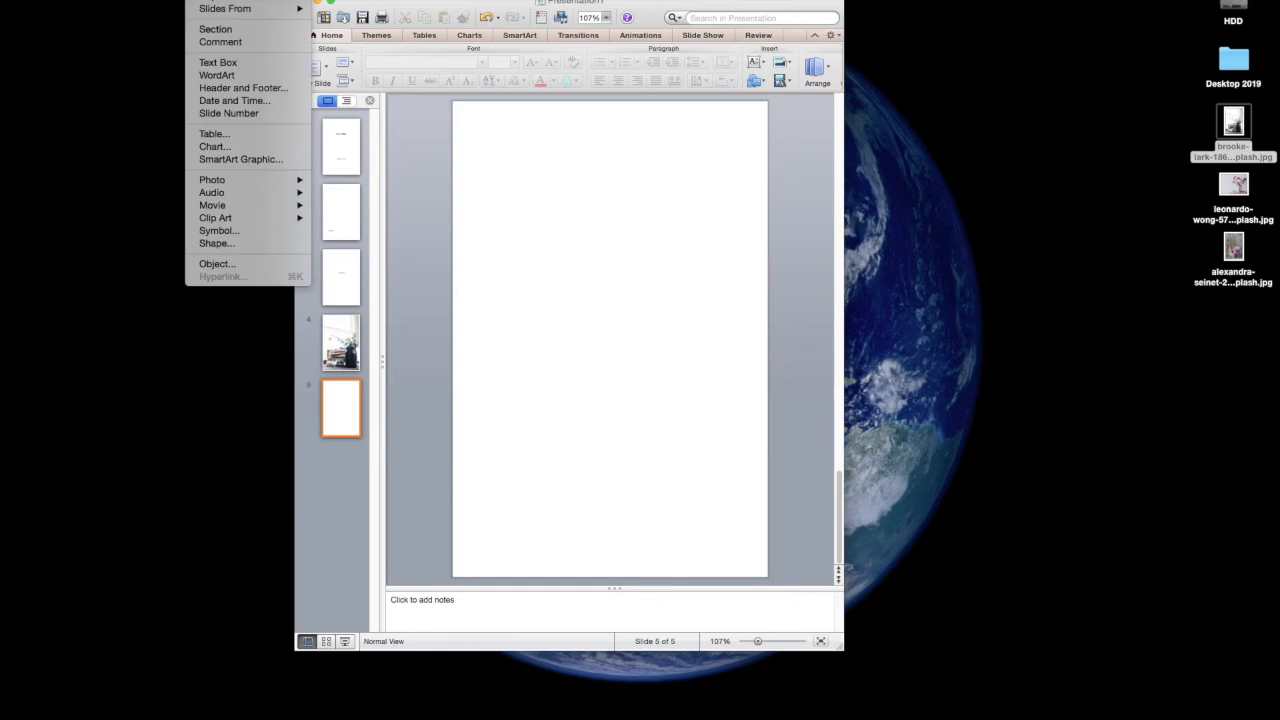
Step: Add a bold, centred 'Mary Mary' heading in a text box near the top of slide 5
click(219, 62)
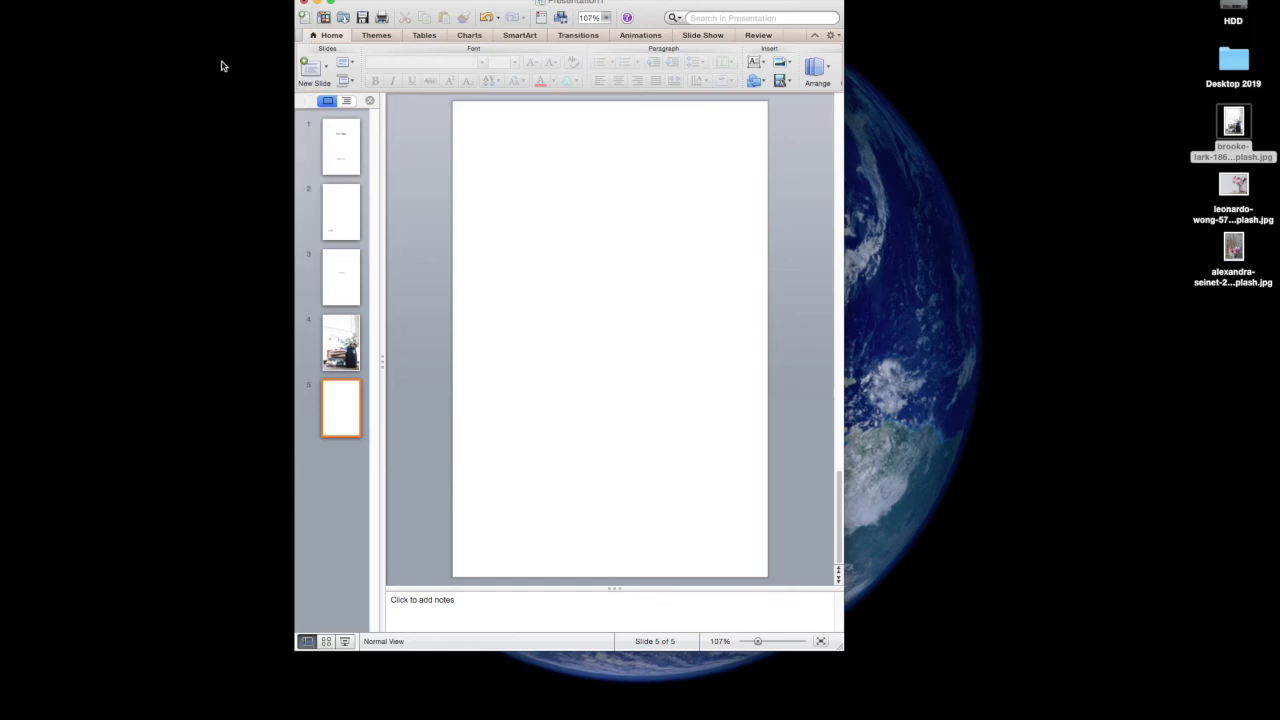
click(584, 250)
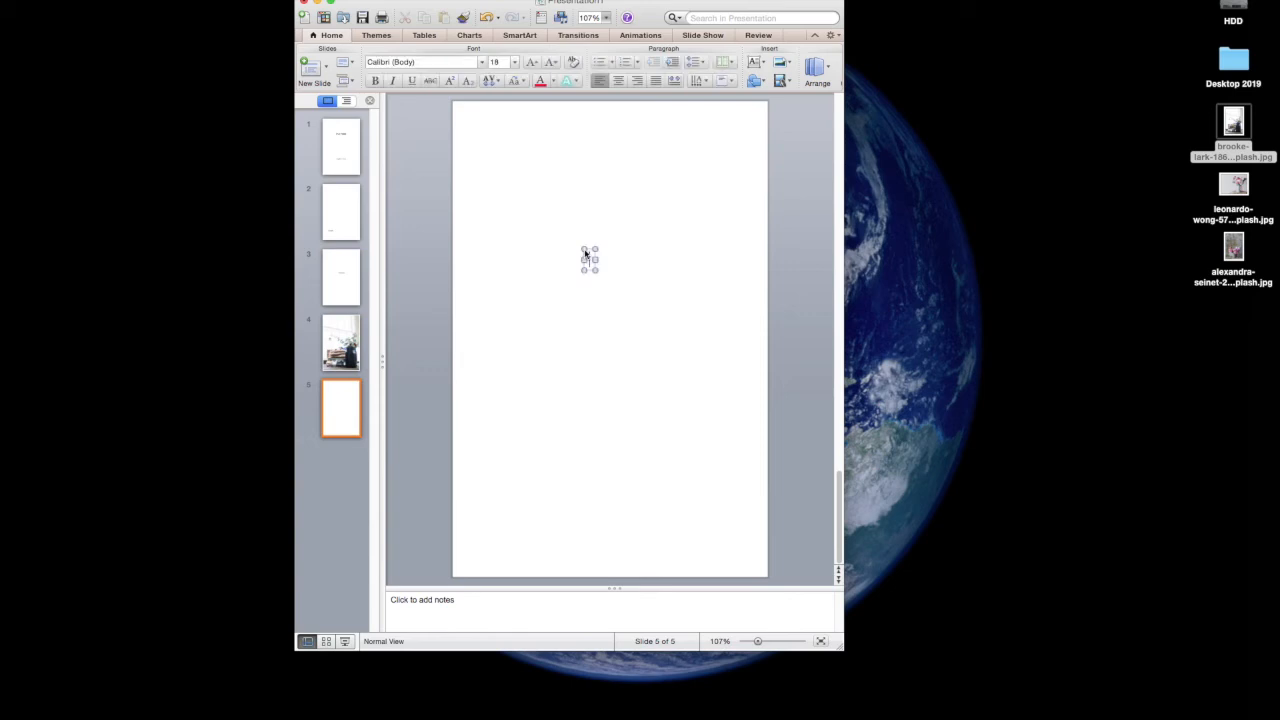
drag(595, 270, 686, 314)
drag(630, 240, 606, 177)
click(377, 83)
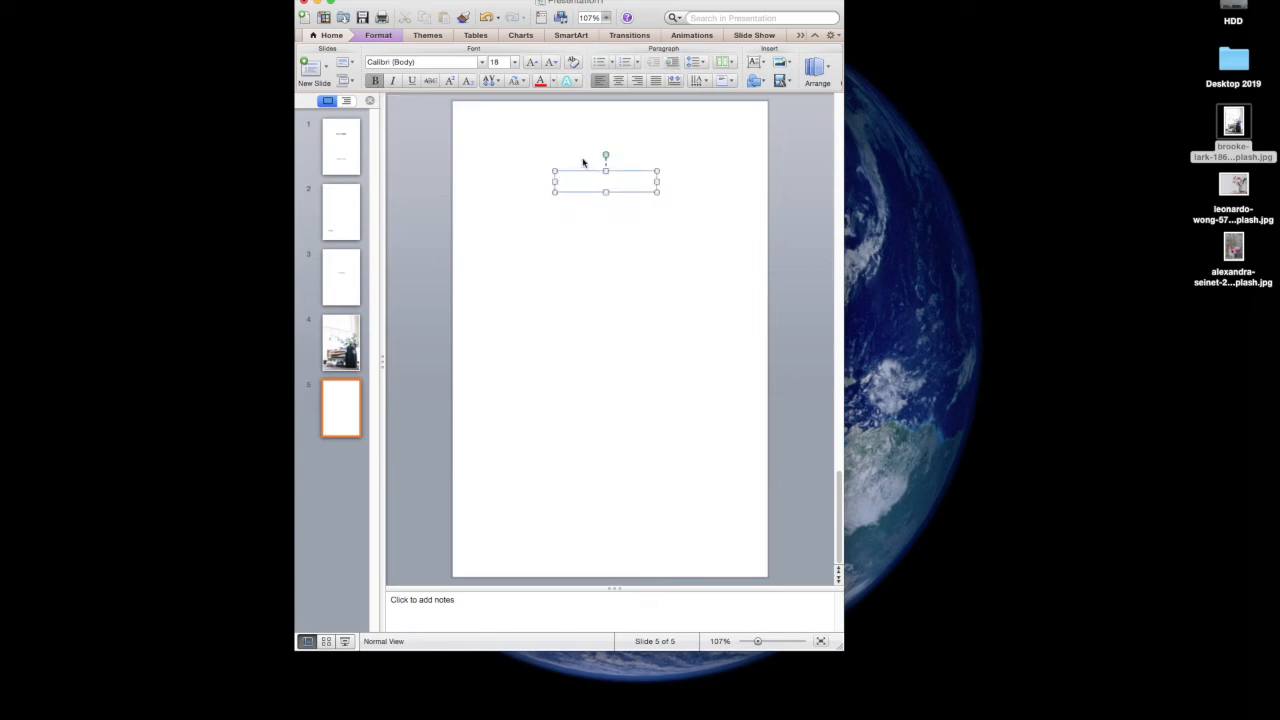
text(Mary Mary)
click(618, 80)
click(641, 209)
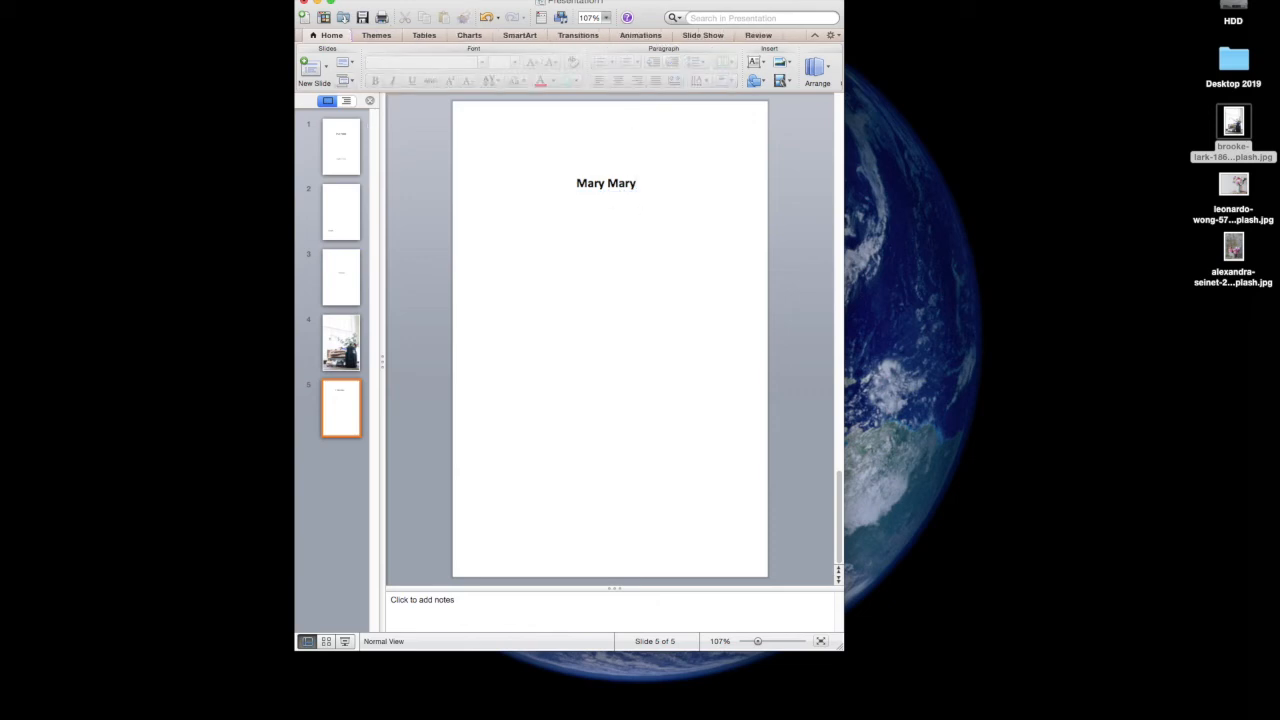
Step: Draw a second text box below the heading, then leave it empty so it is discarded
click(200, 1)
click(243, 63)
click(560, 226)
drag(566, 250, 677, 300)
drag(620, 230, 605, 227)
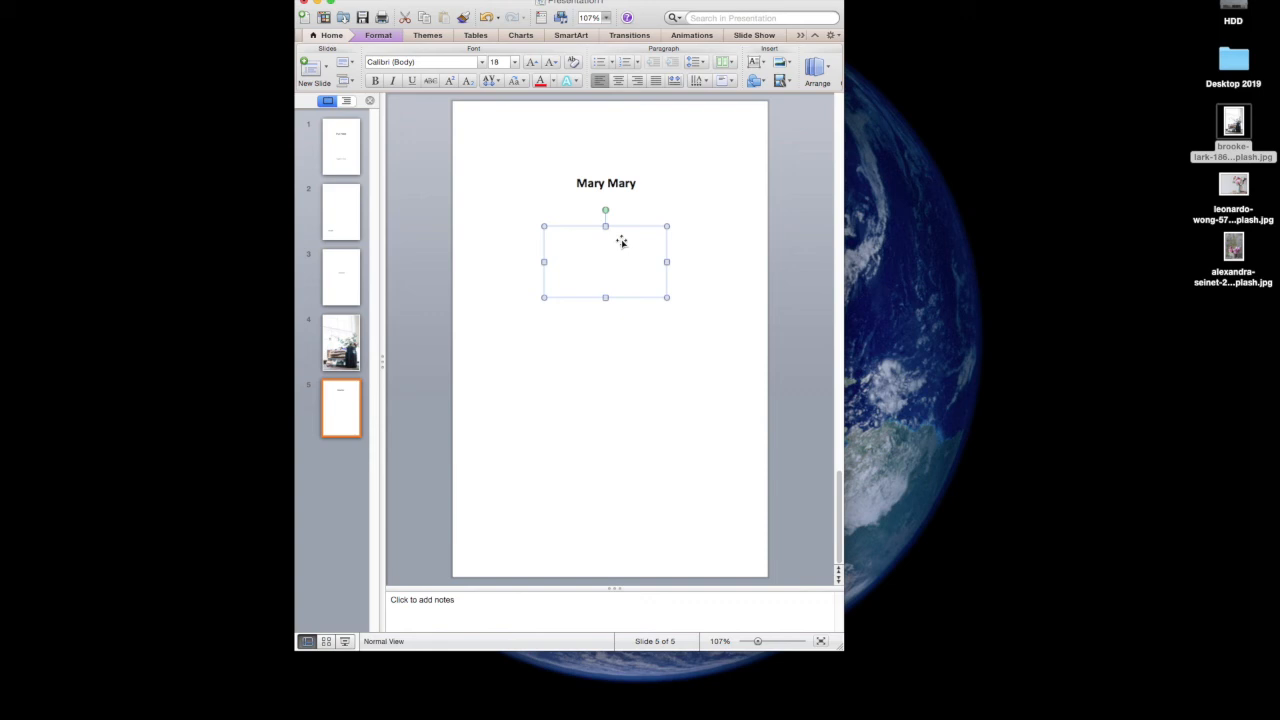
click(686, 252)
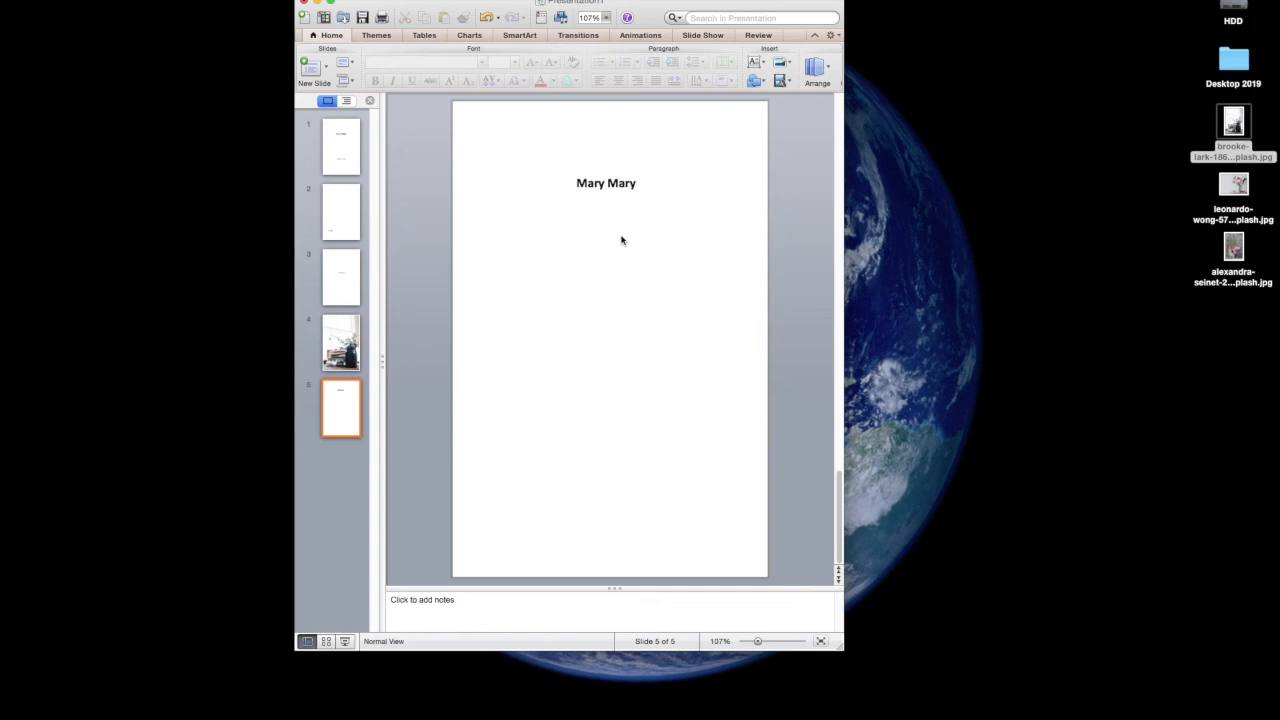
Step: Duplicate slides 4 and 5 so the deck has seven slides
click(345, 360)
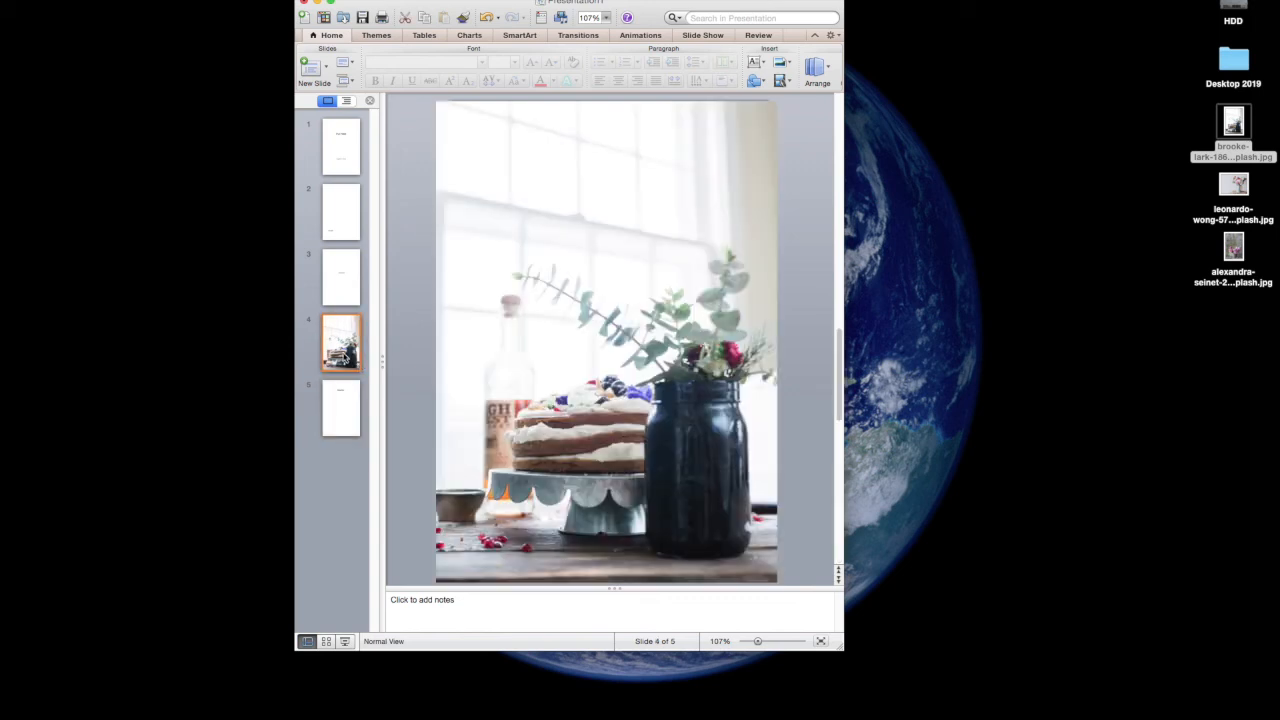
right_click(343, 413)
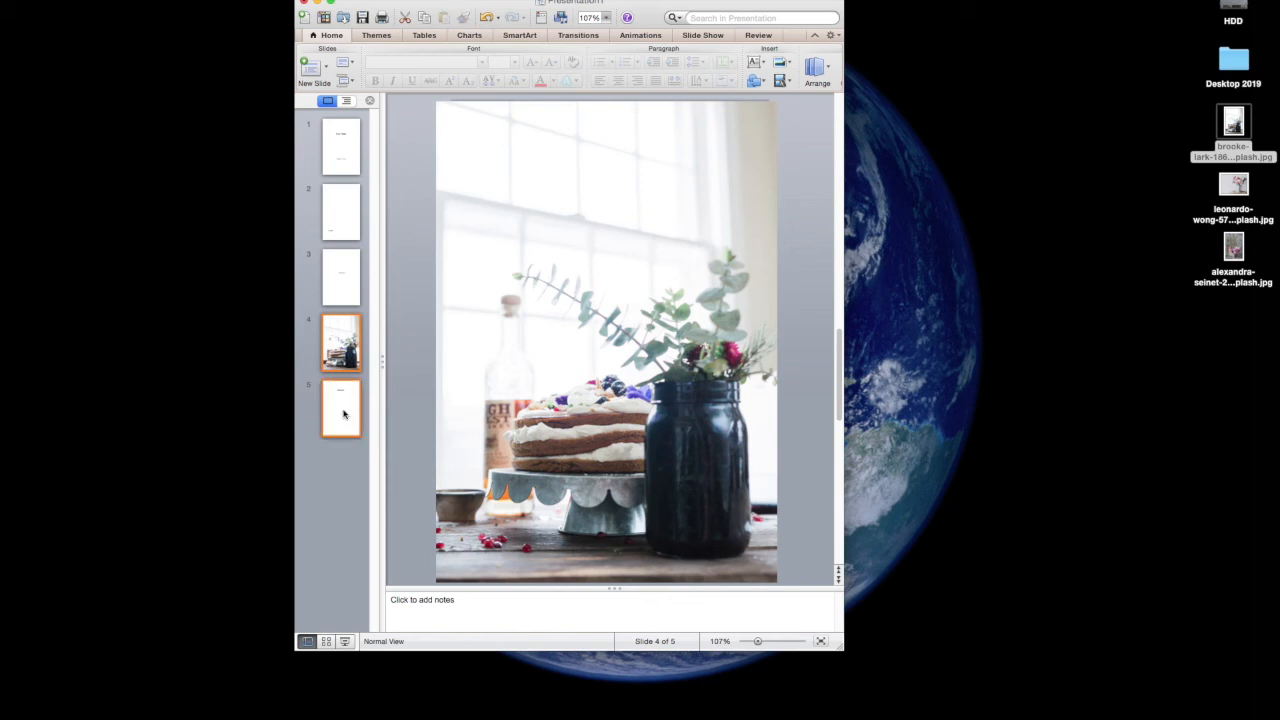
click(415, 485)
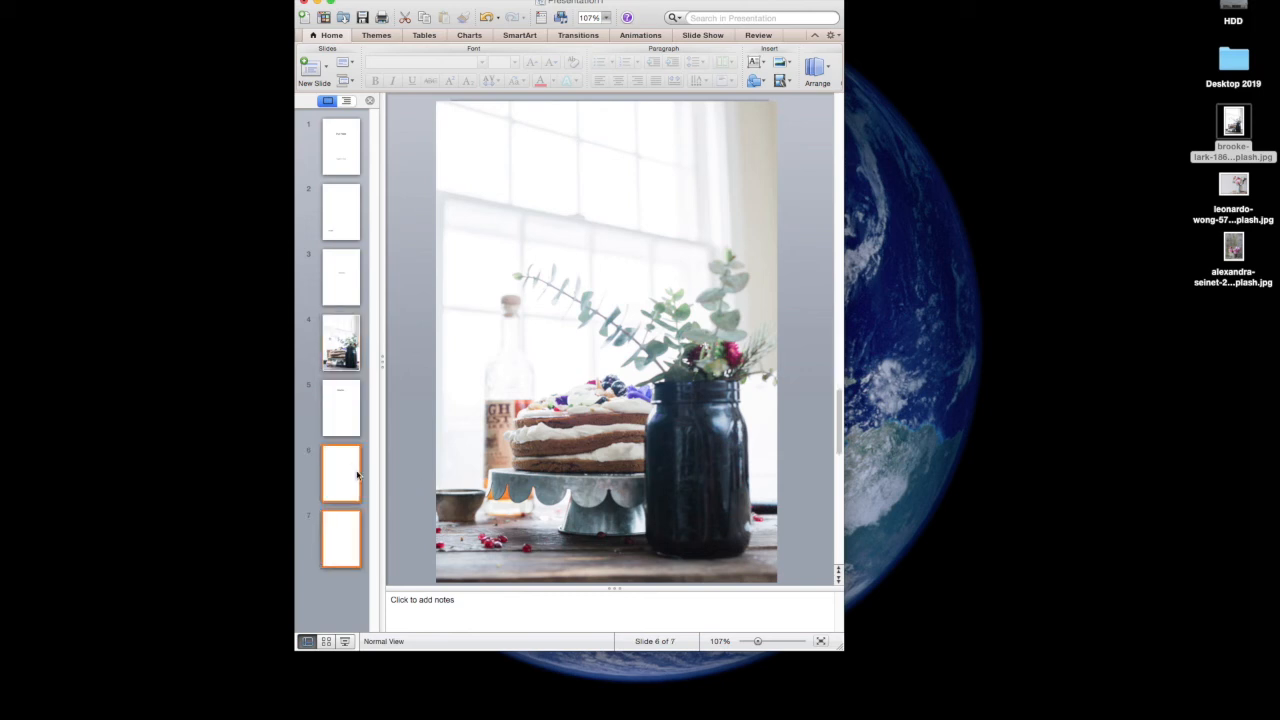
Step: Delete the copied cake photo from slide 6, leaving the slide blank
click(491, 452)
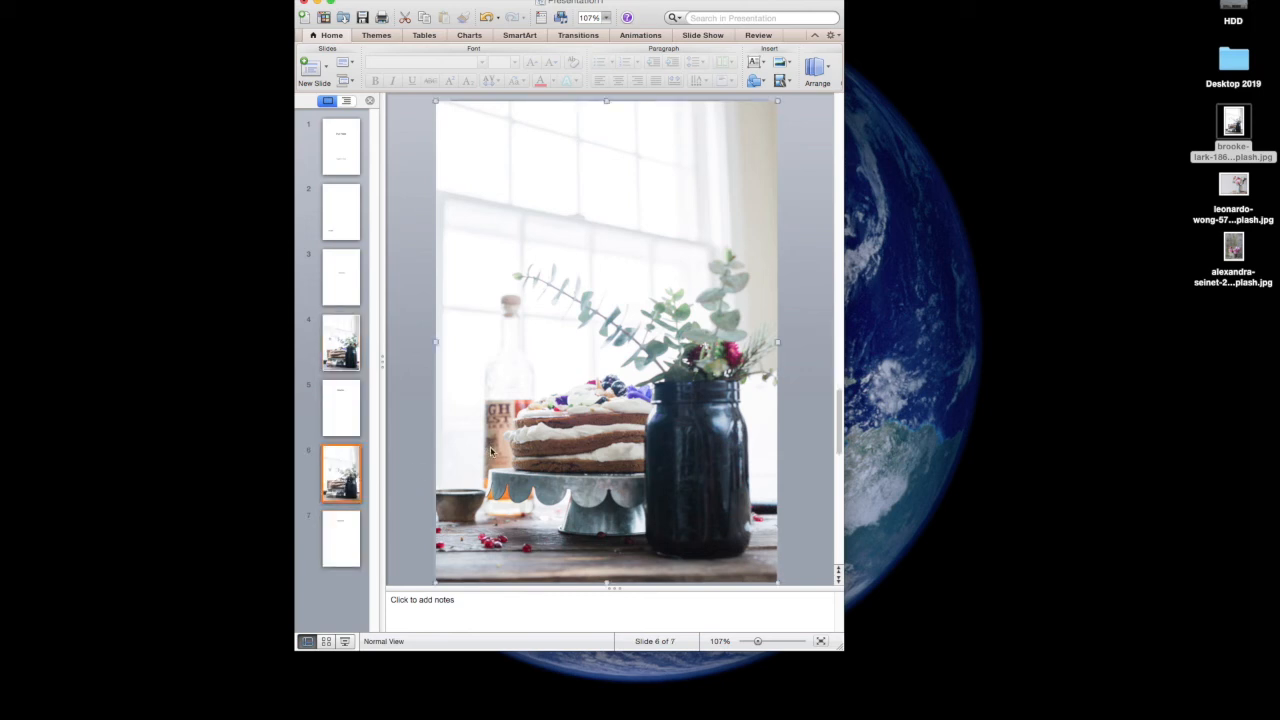
key(Delete)
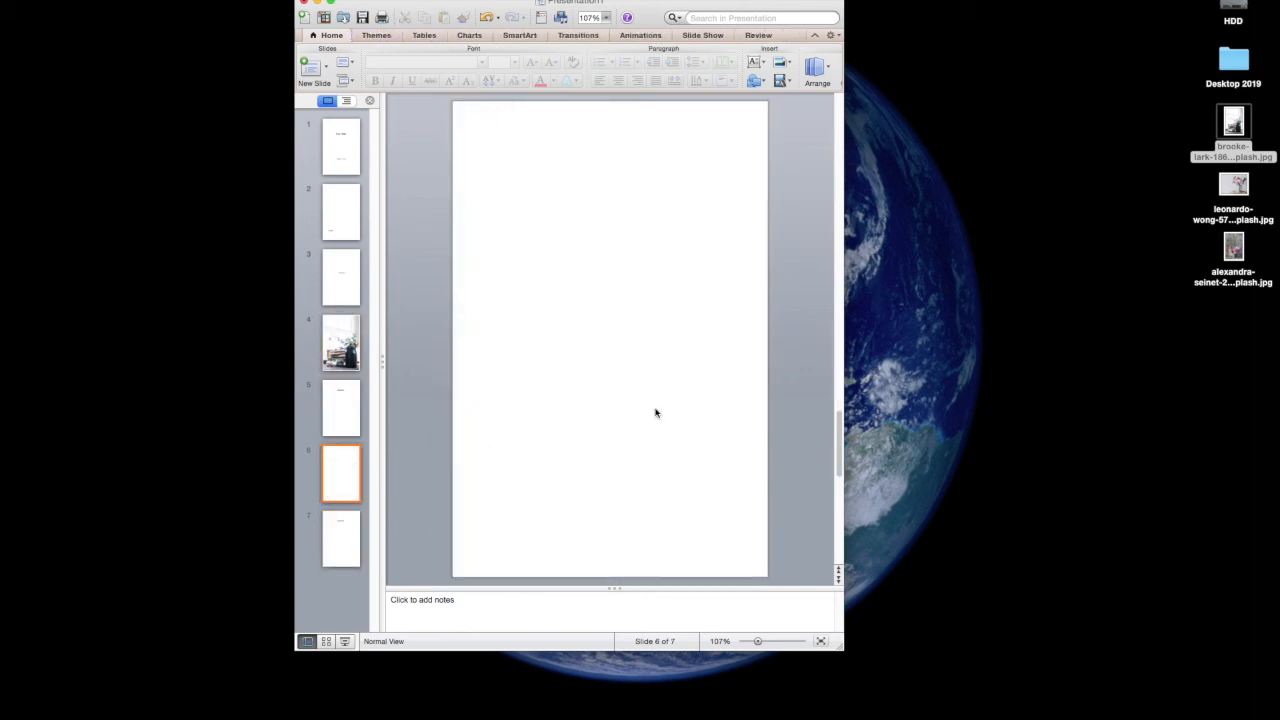
click(1236, 188)
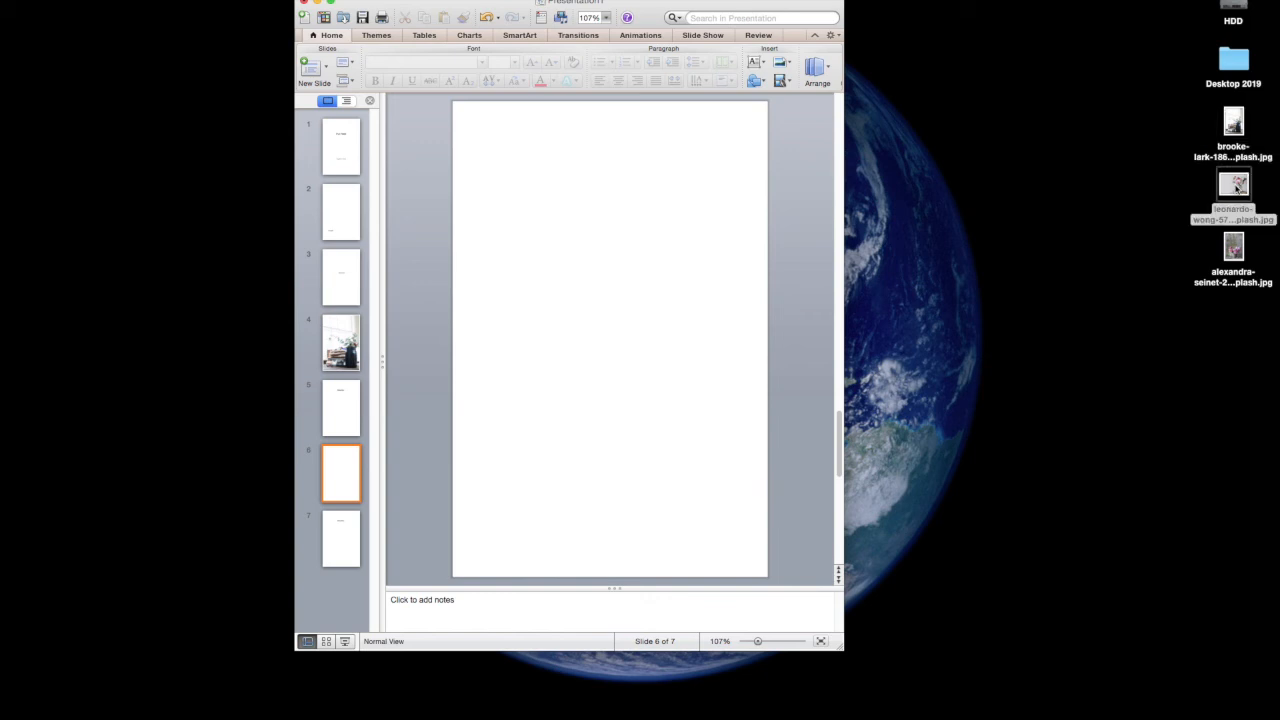
Step: Drop the leonardo-wong flower photo from the desktop onto slide 6 and enlarge it
drag(1236, 188, 666, 289)
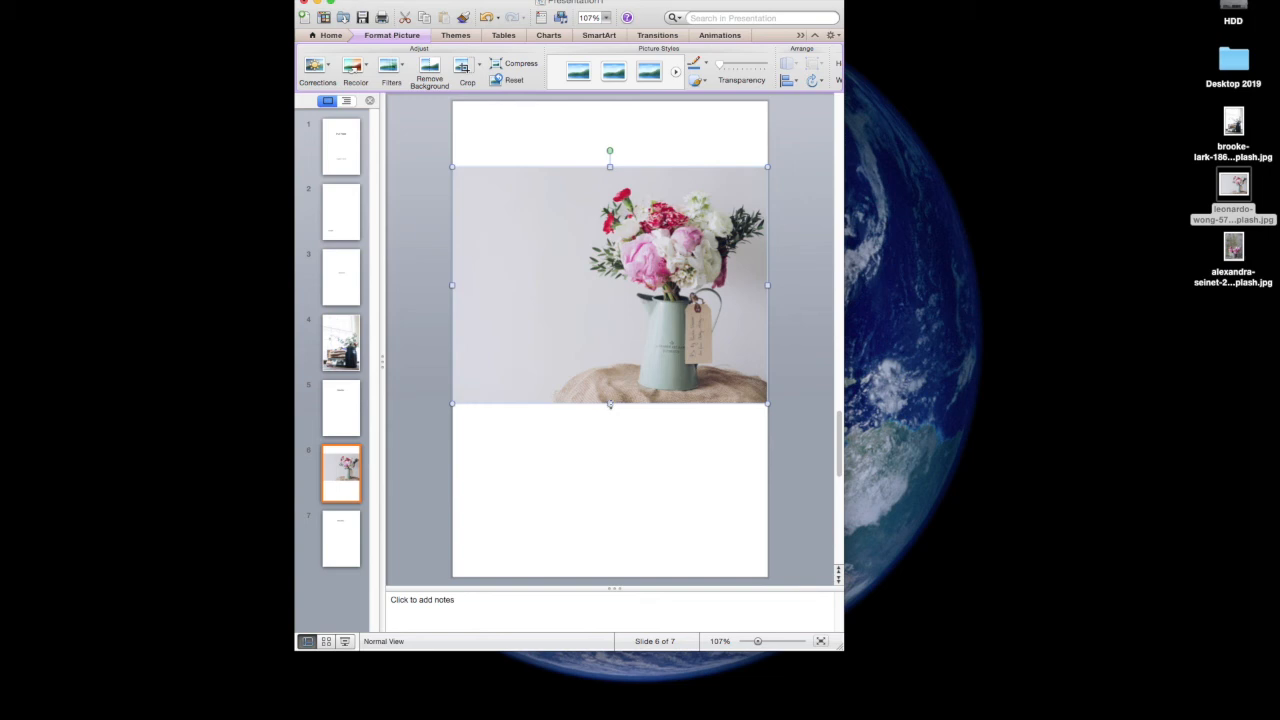
drag(609, 404, 609, 352)
drag(768, 166, 834, 116)
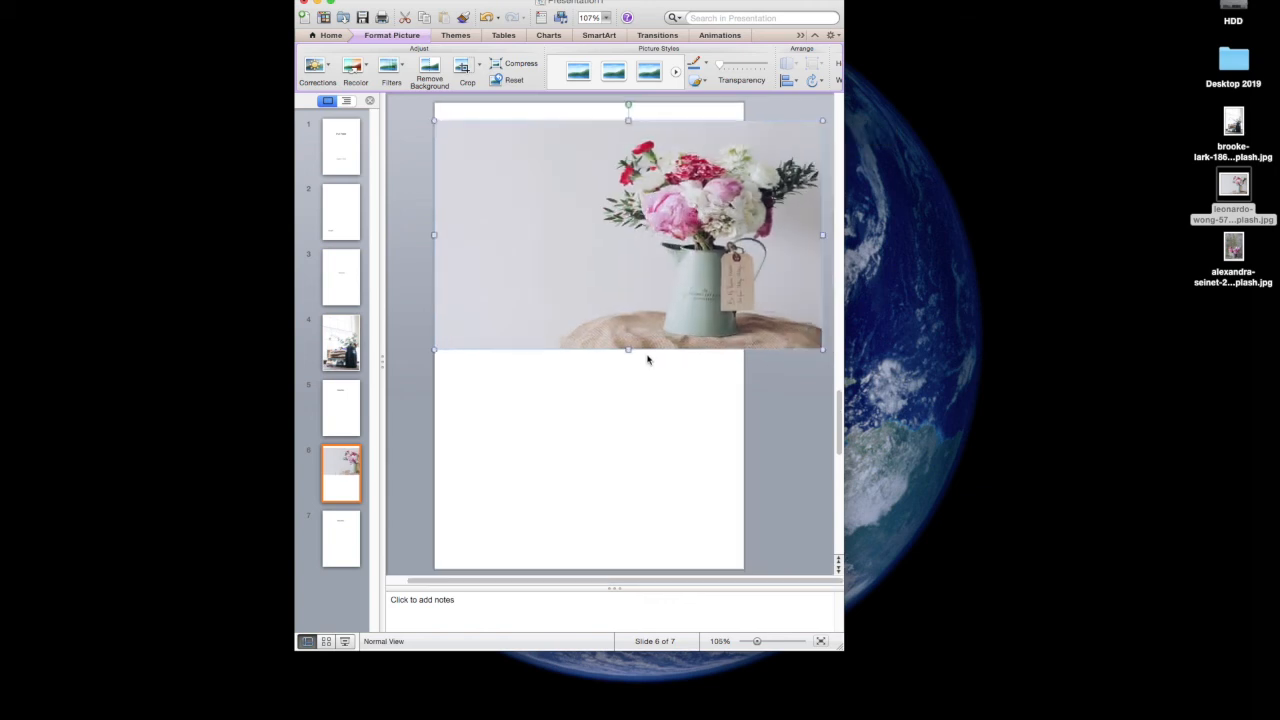
mouse_move(628, 349)
mouse_down()
mouse_move(623, 532)
mouse_move(640, 362)
mouse_up()
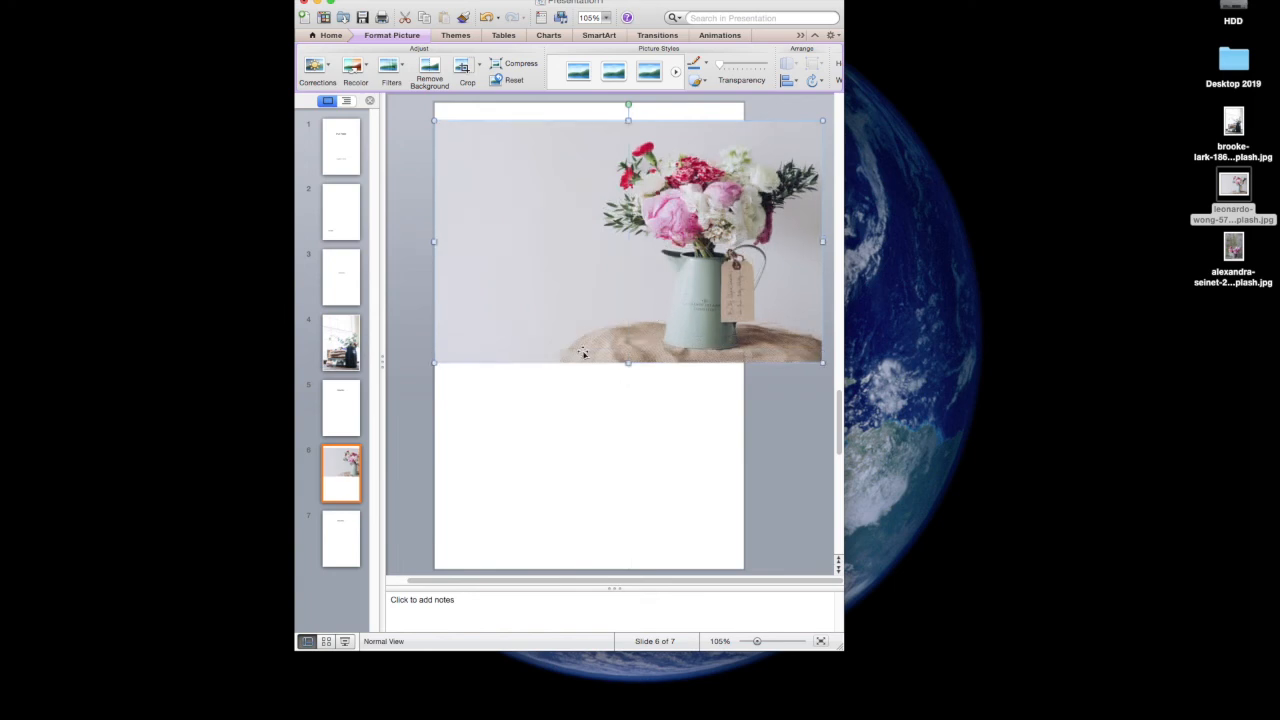
drag(432, 364, 332, 449)
drag(486, 360, 462, 336)
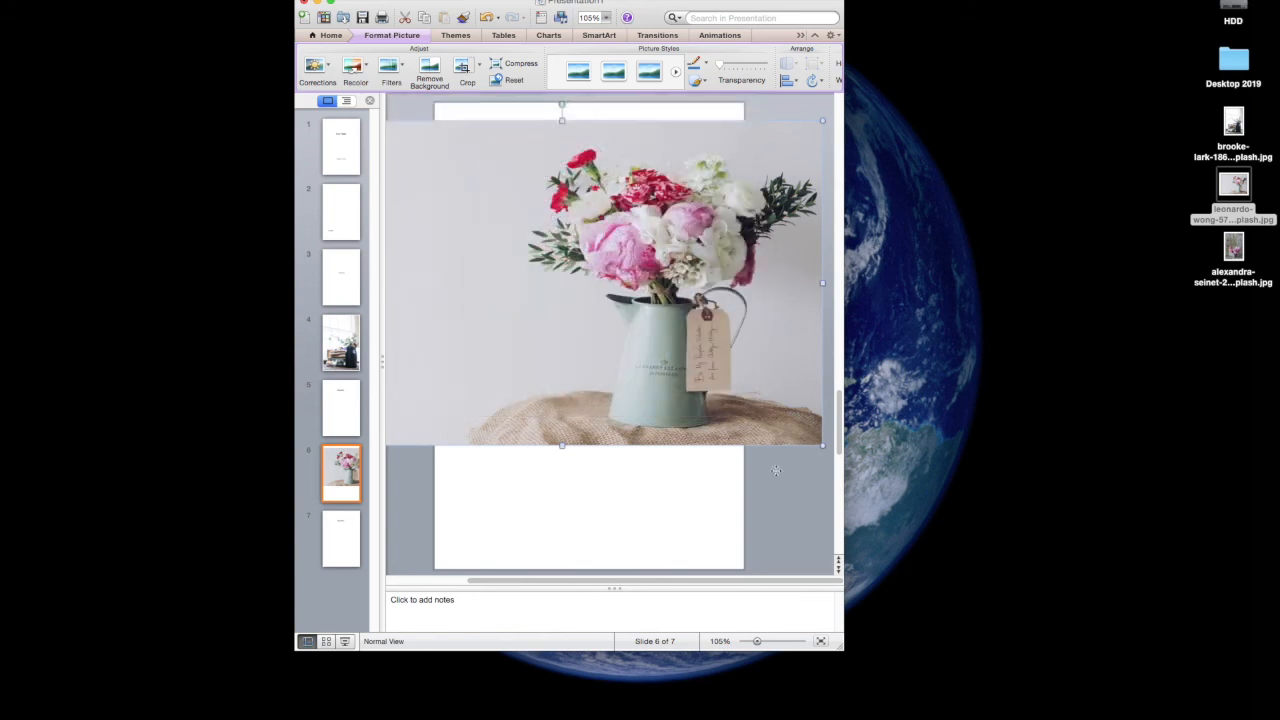
Step: Stretch the flower photo down to the bottom and up to the top of slide 6
scroll(771, 474, left, 2)
drag(779, 421, 846, 463)
drag(727, 404, 721, 441)
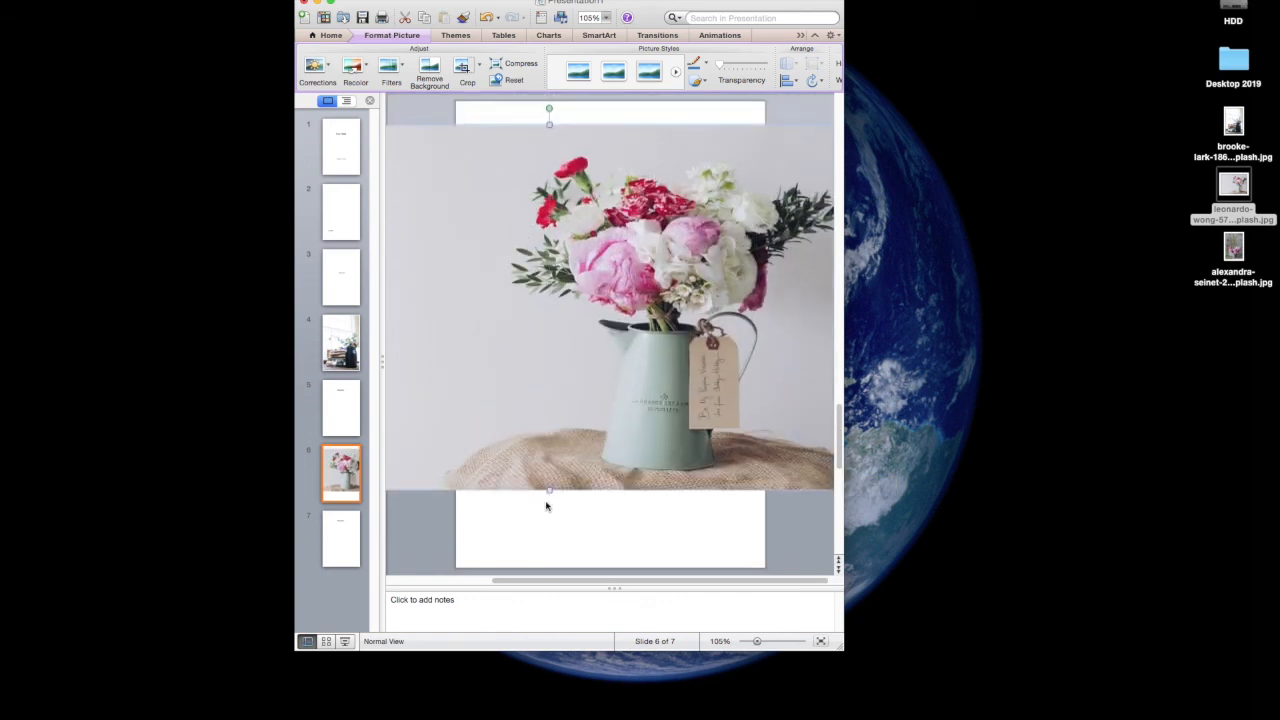
drag(552, 502, 562, 568)
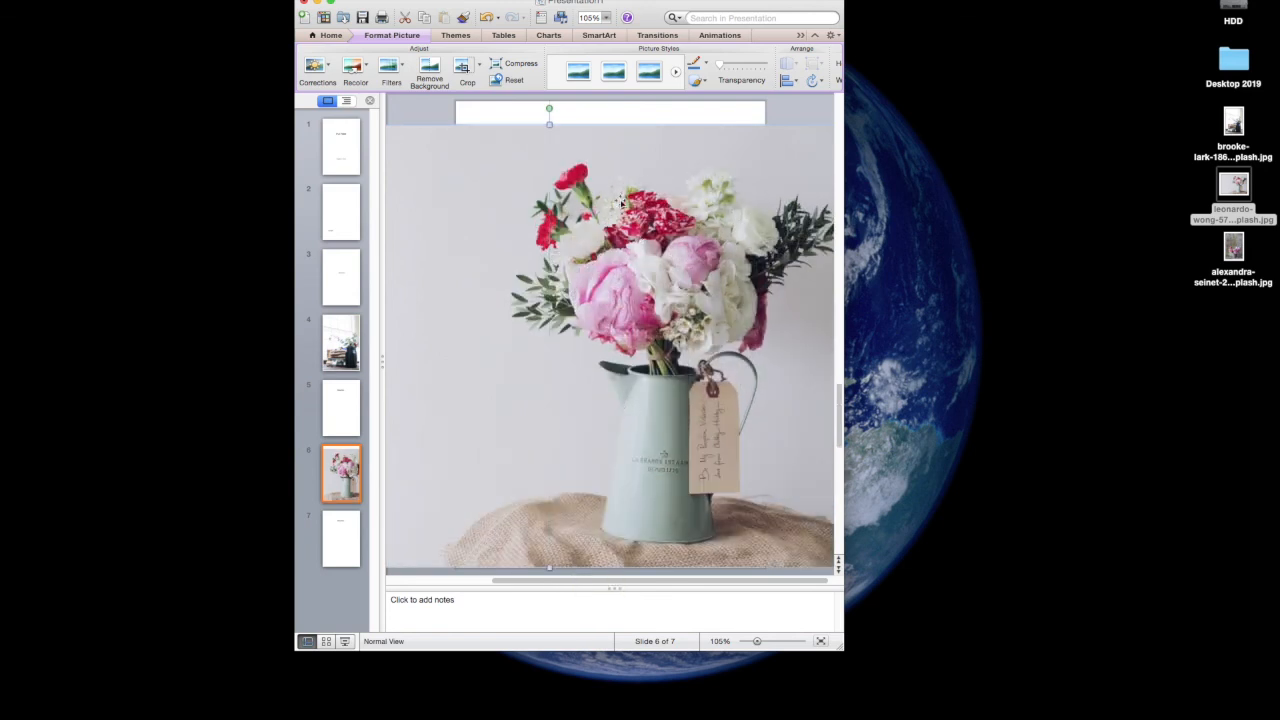
drag(549, 126, 541, 94)
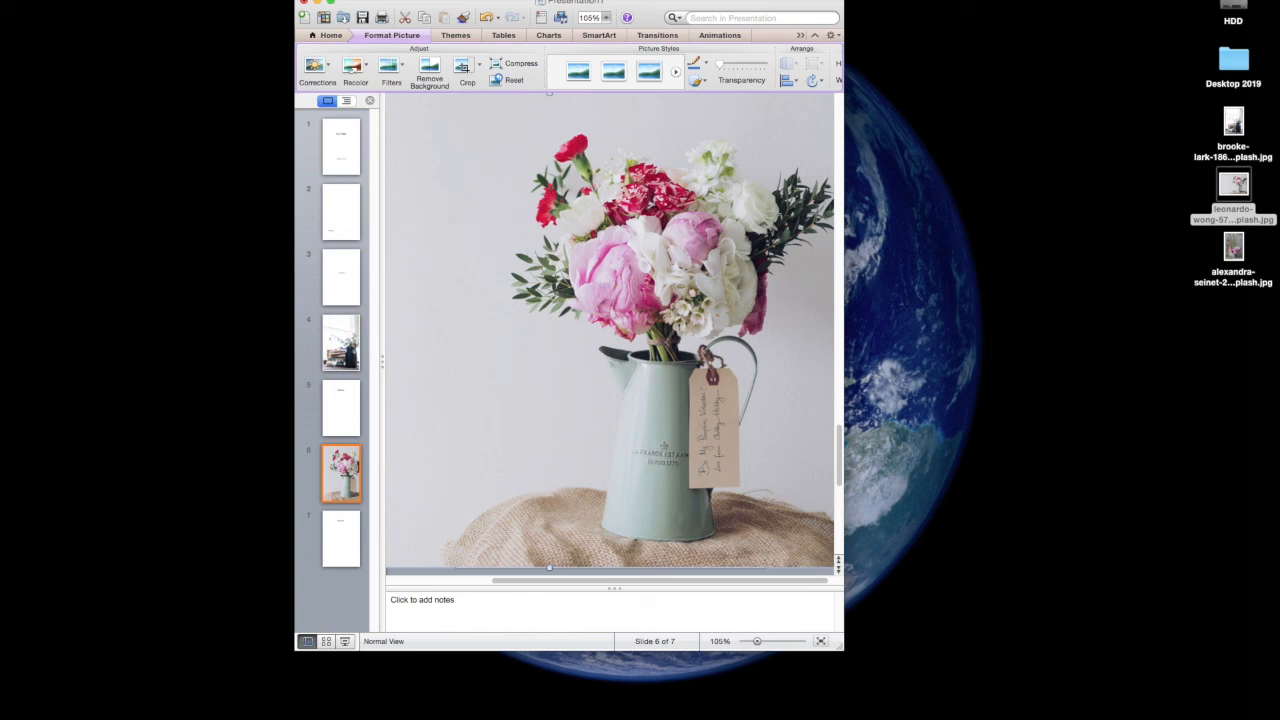
click(108, 0)
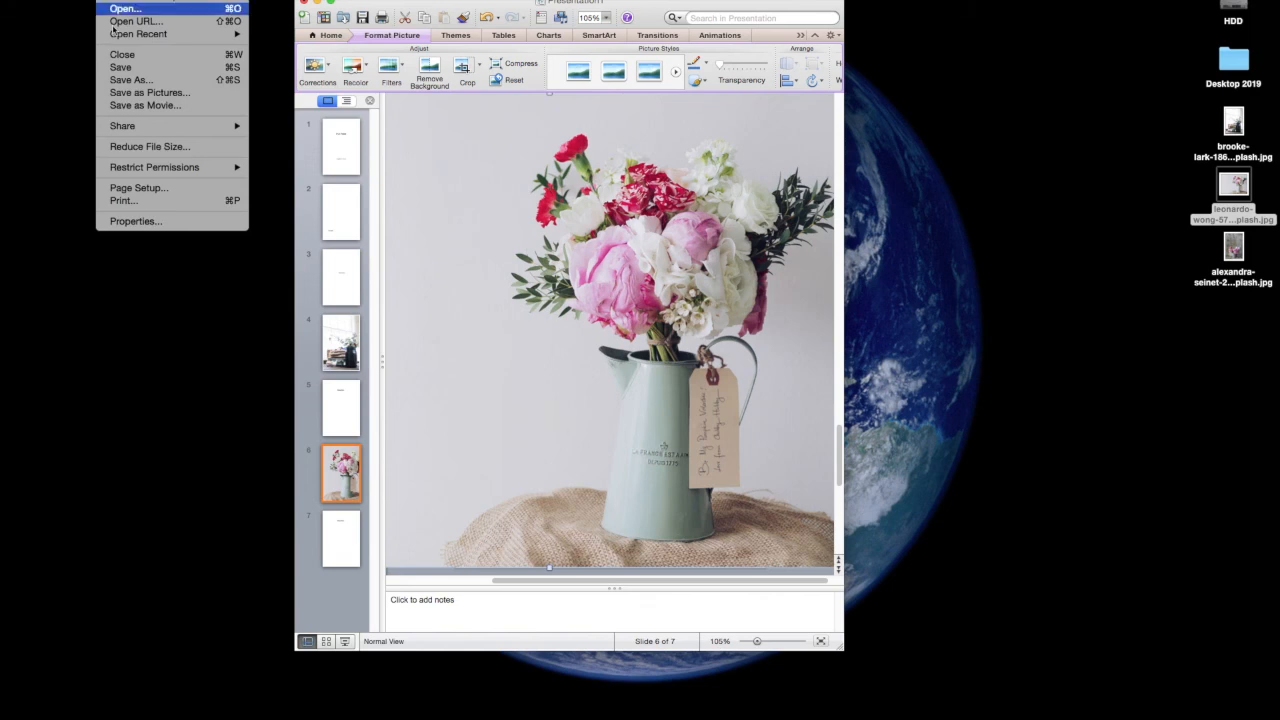
Step: Save the presentation in PDF format as 'Sample' in the Desktop folder
click(140, 80)
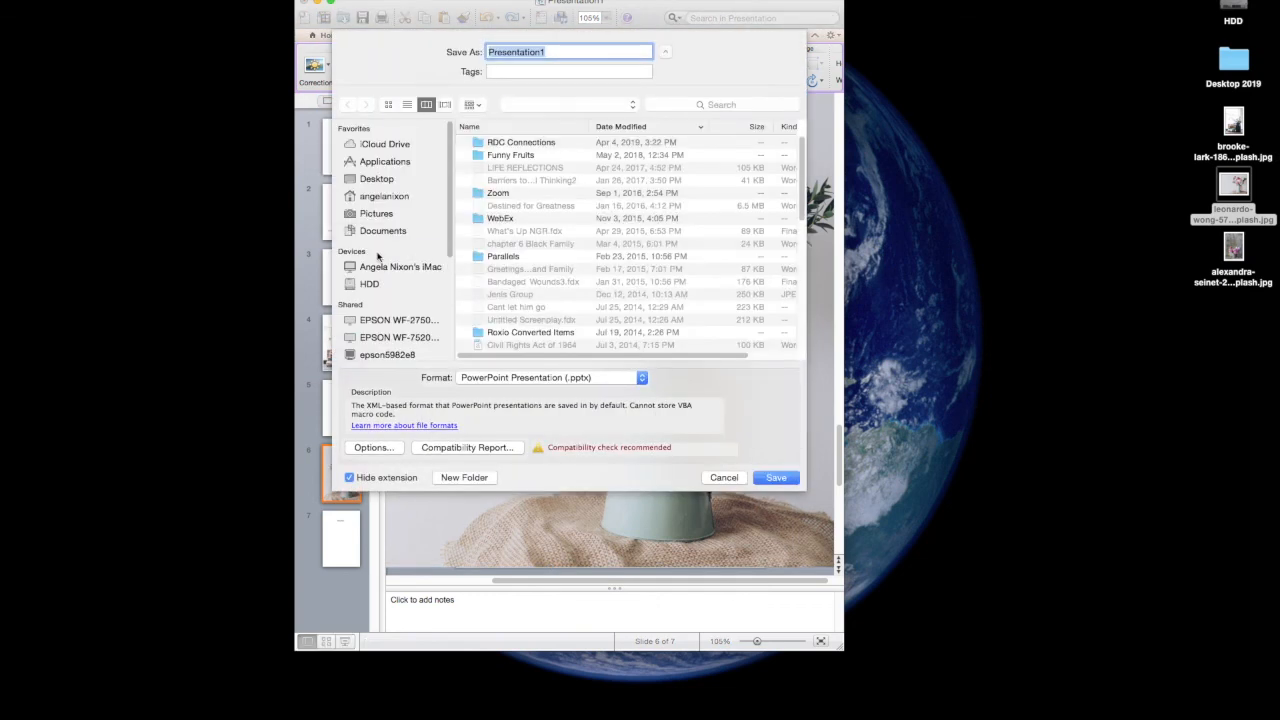
click(642, 379)
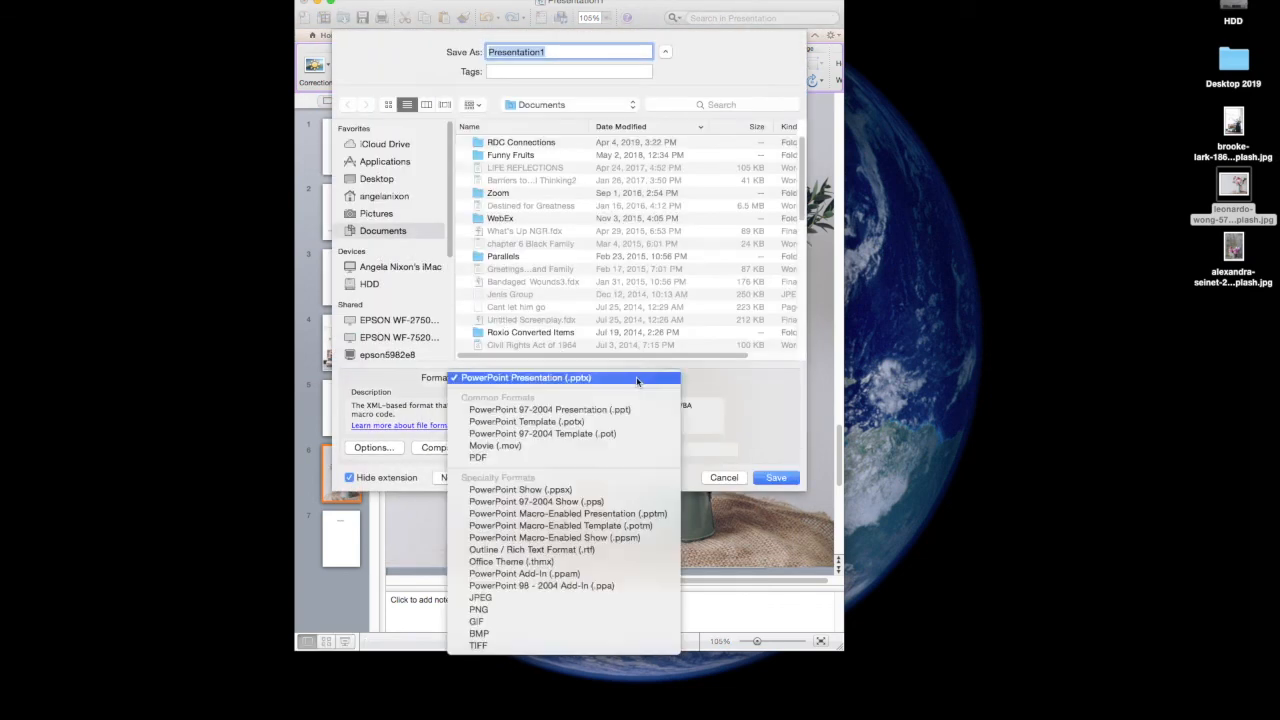
click(580, 458)
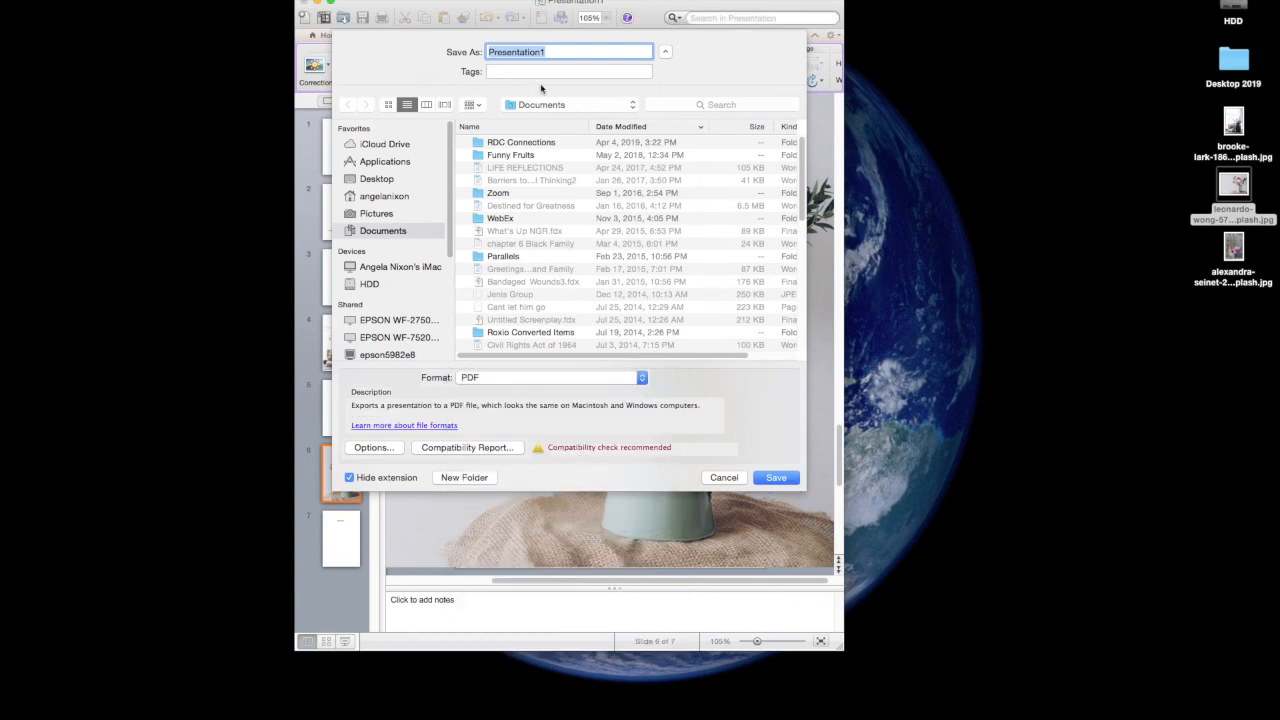
text(Sample)
click(372, 180)
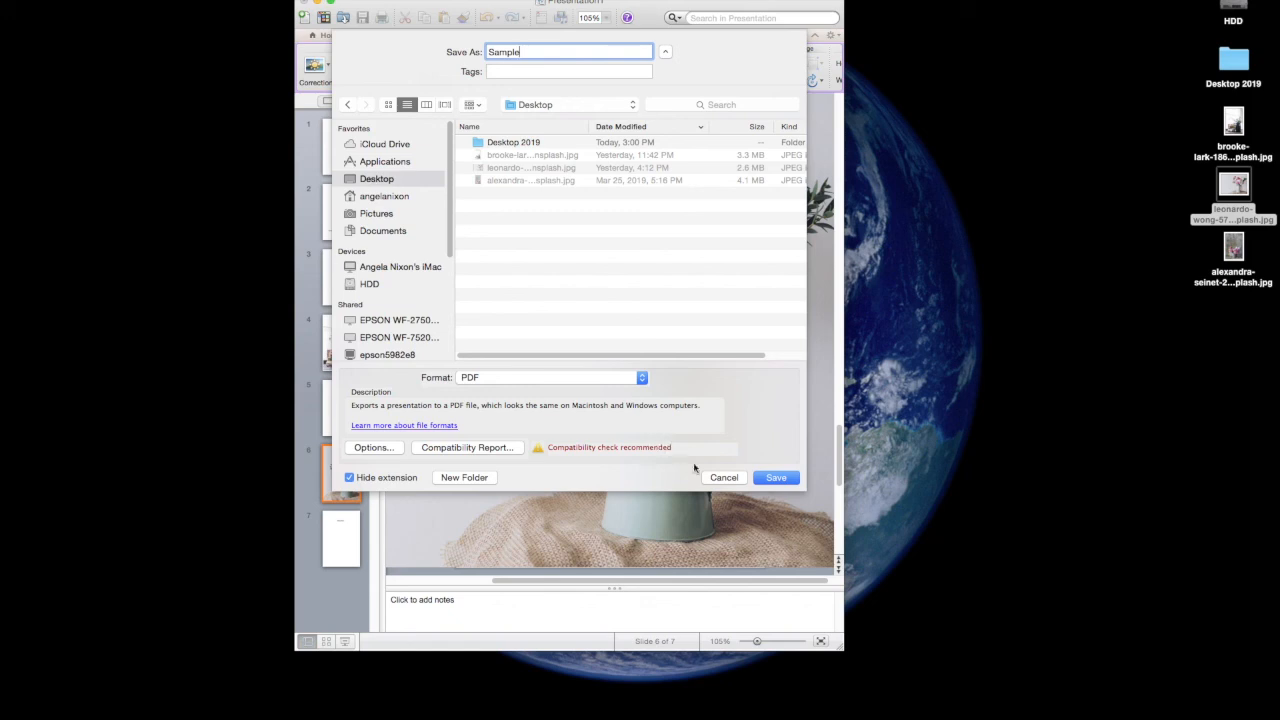
click(777, 478)
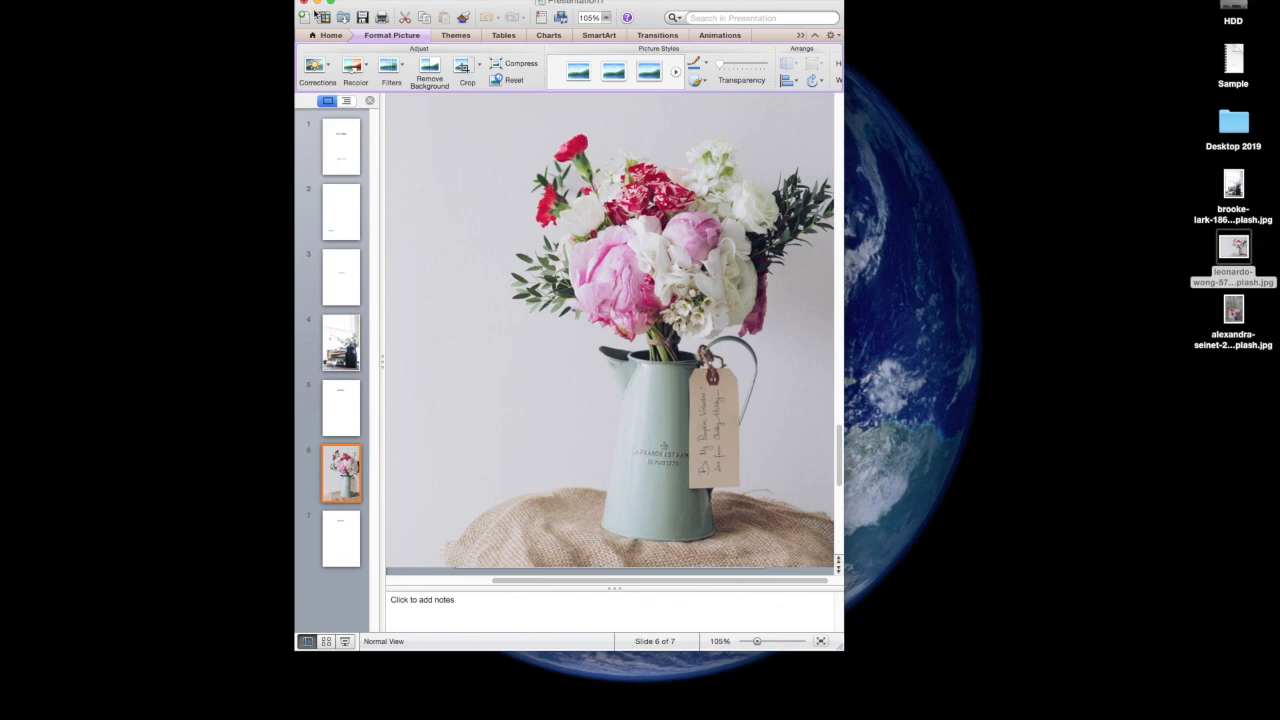
Step: Hide PowerPoint and open Sample.pdf from the desktop in Adobe Reader
click(318, 4)
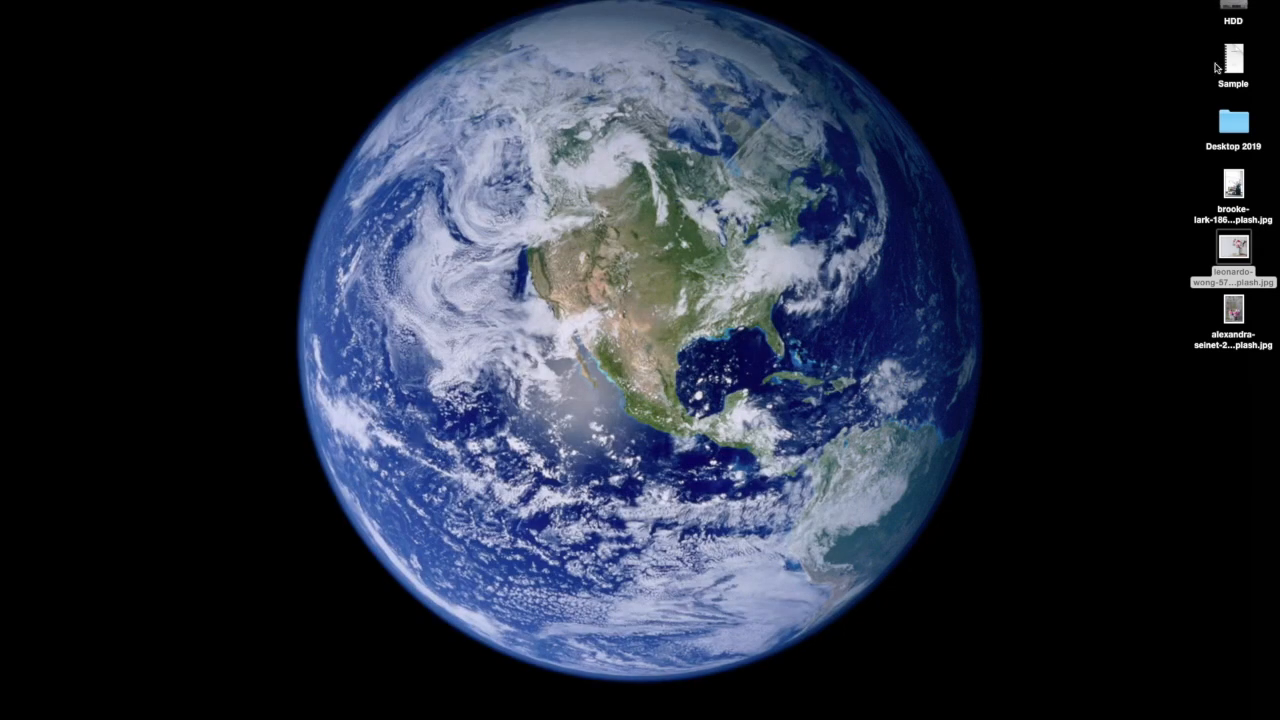
click(1238, 60)
double_click(1238, 60)
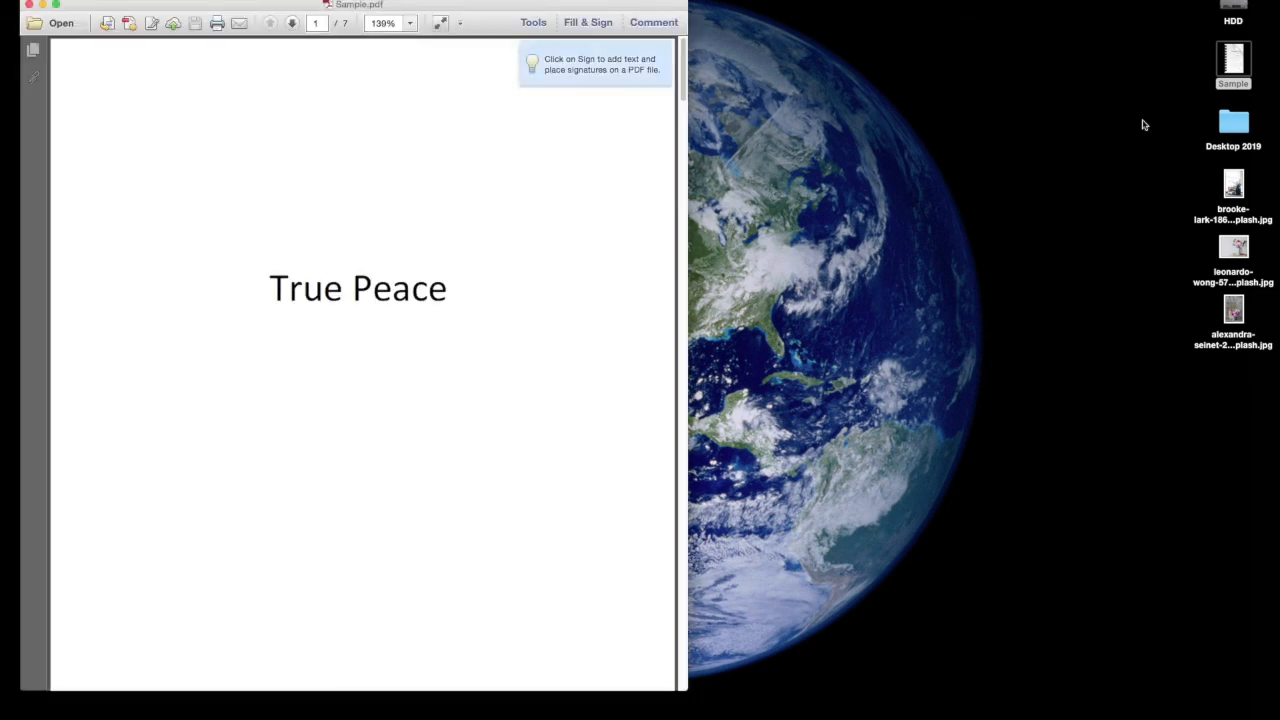
Step: Scroll through the seven PDF pages down to the flower photo page
scroll(511, 399, down, 10)
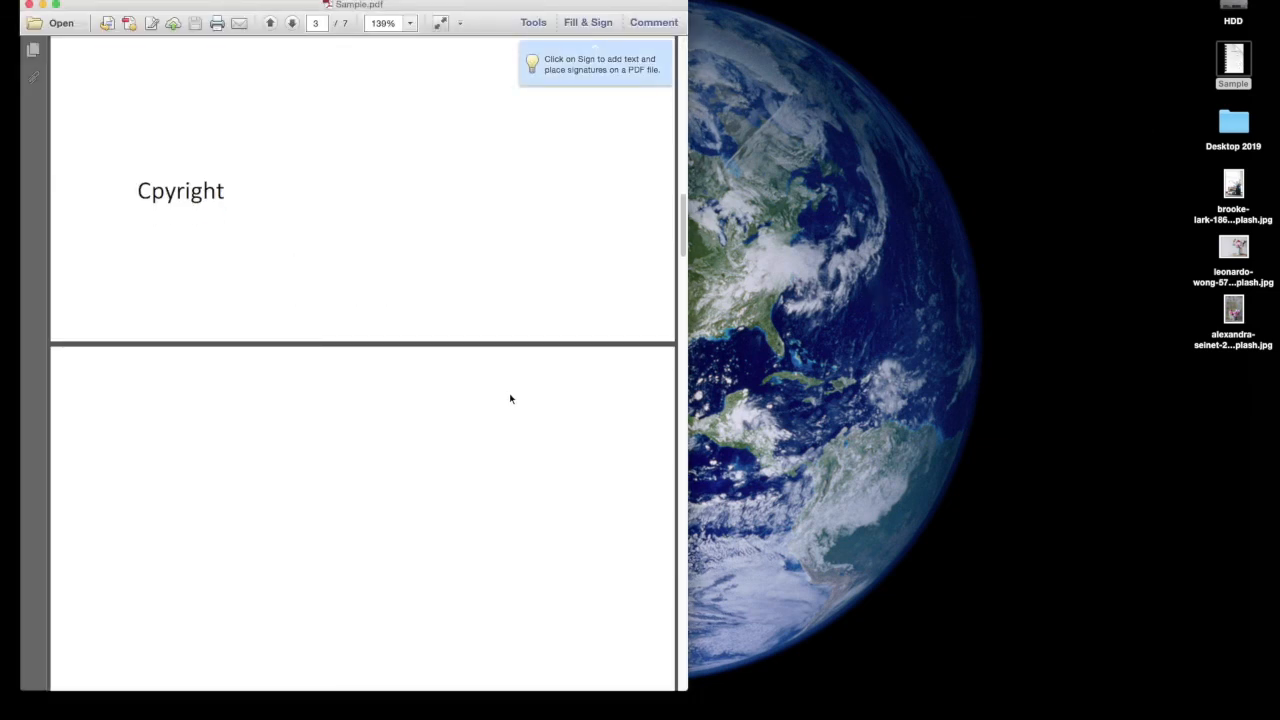
scroll(511, 399, down, 5)
scroll(510, 398, down, 15)
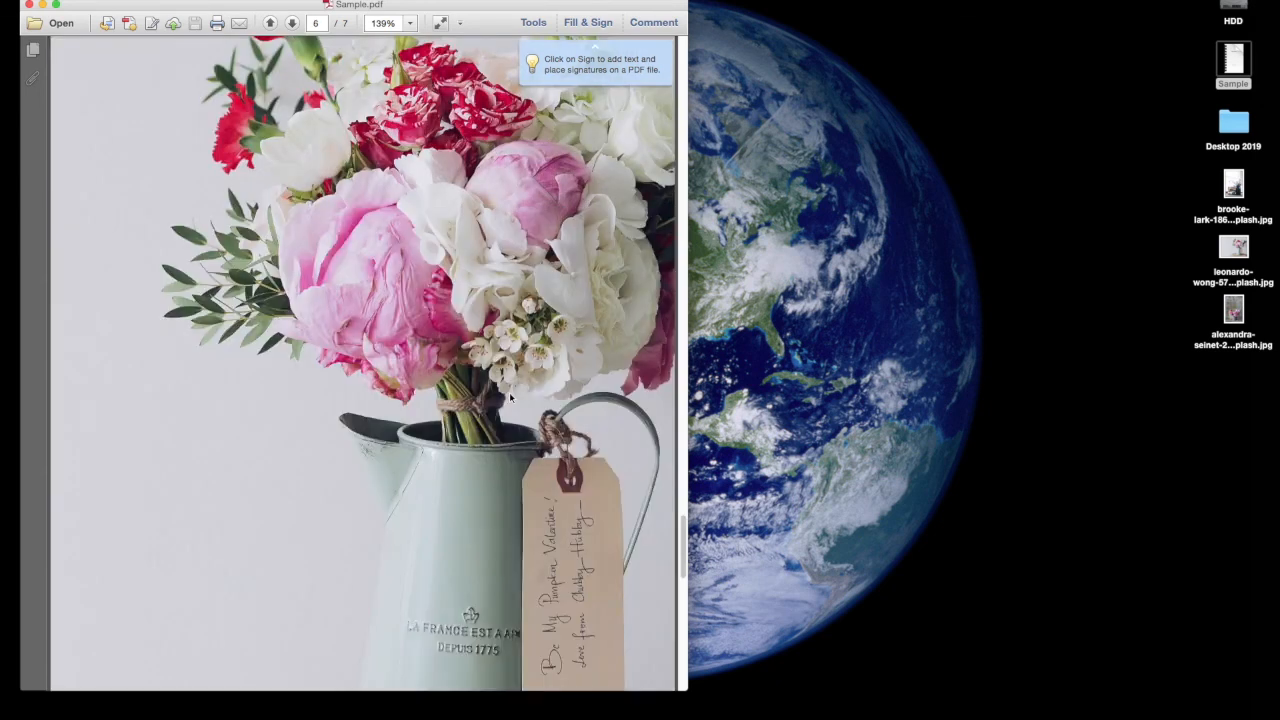
scroll(509, 393, down, 3)
scroll(509, 393, down, 2)
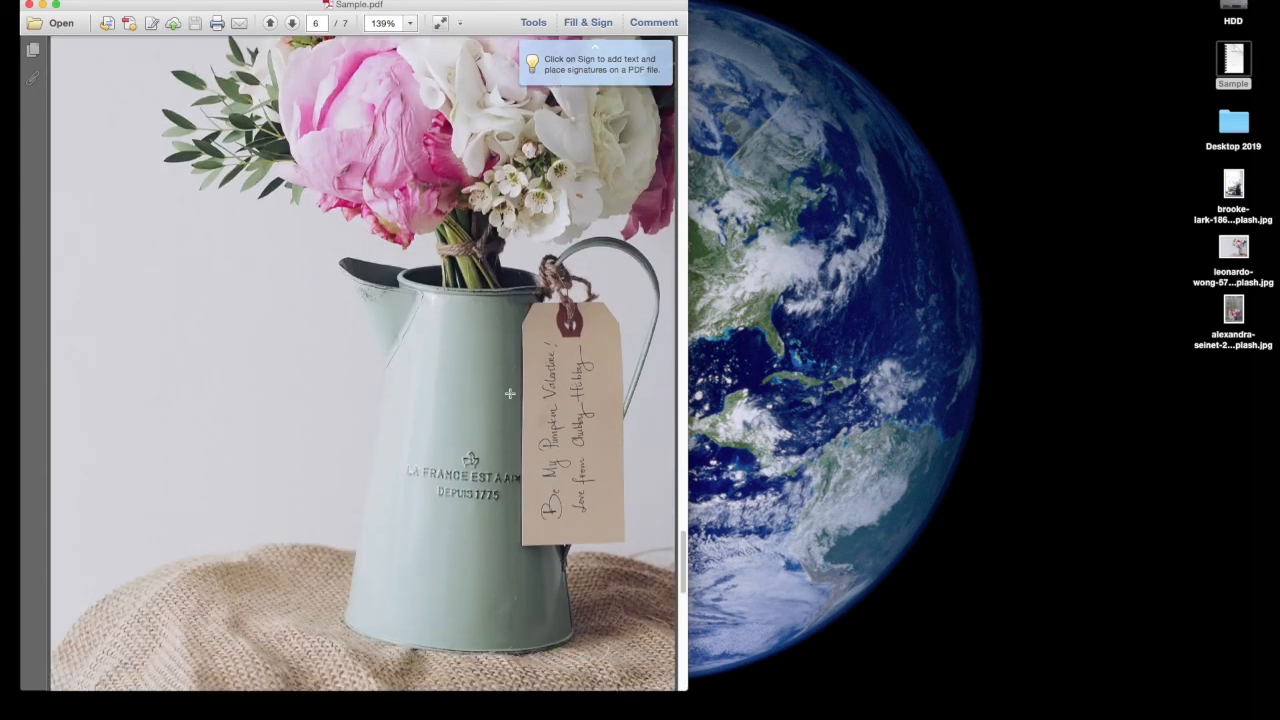
scroll(509, 393, down, 5)
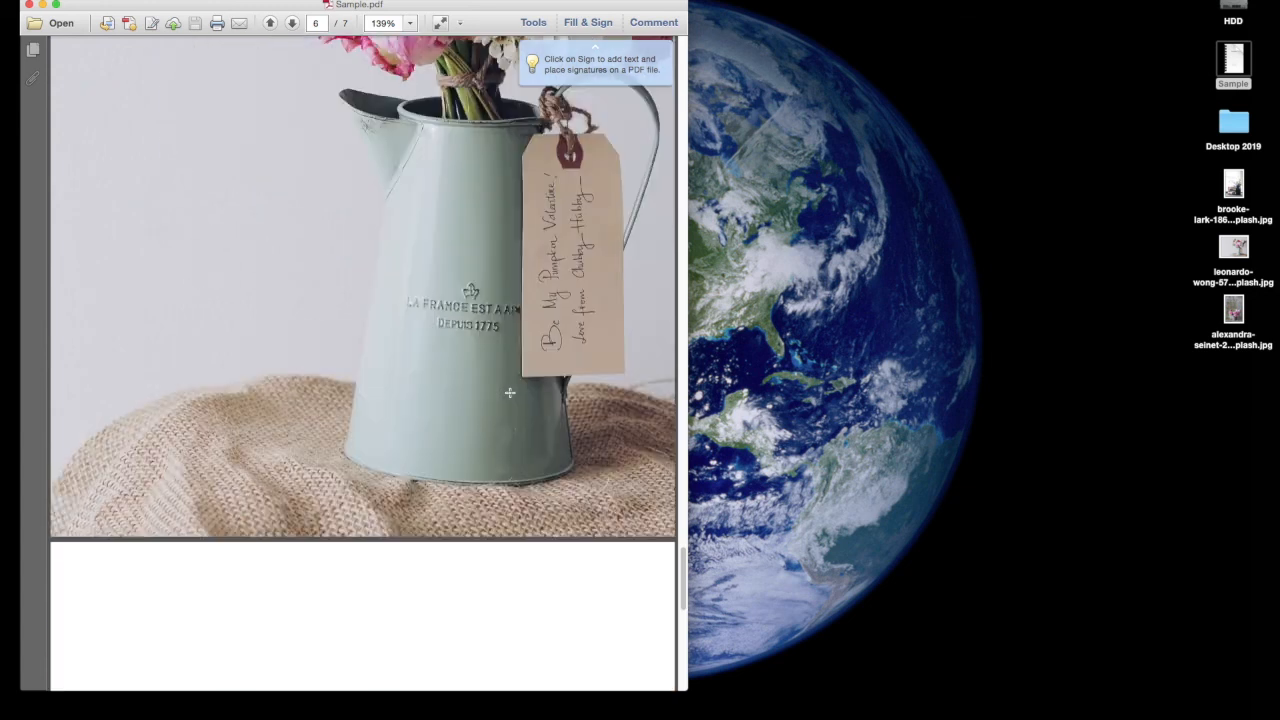
scroll(509, 393, down, 10)
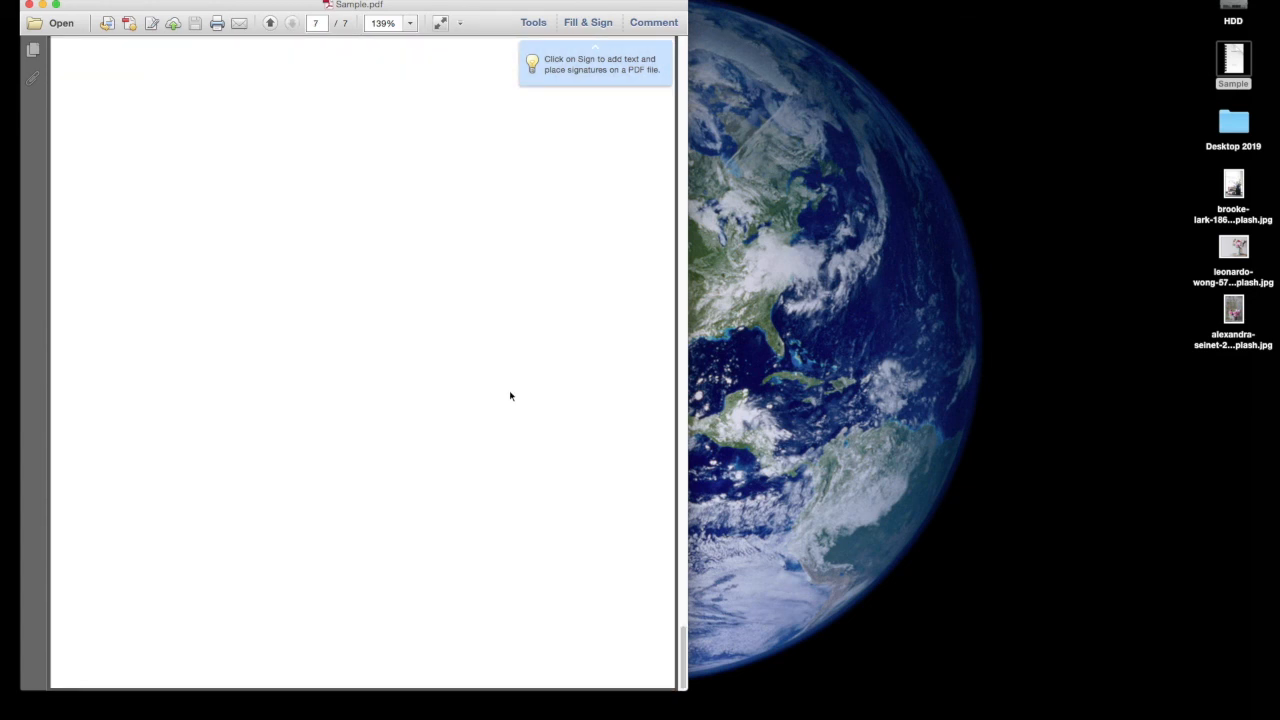
scroll(509, 396, up, 15)
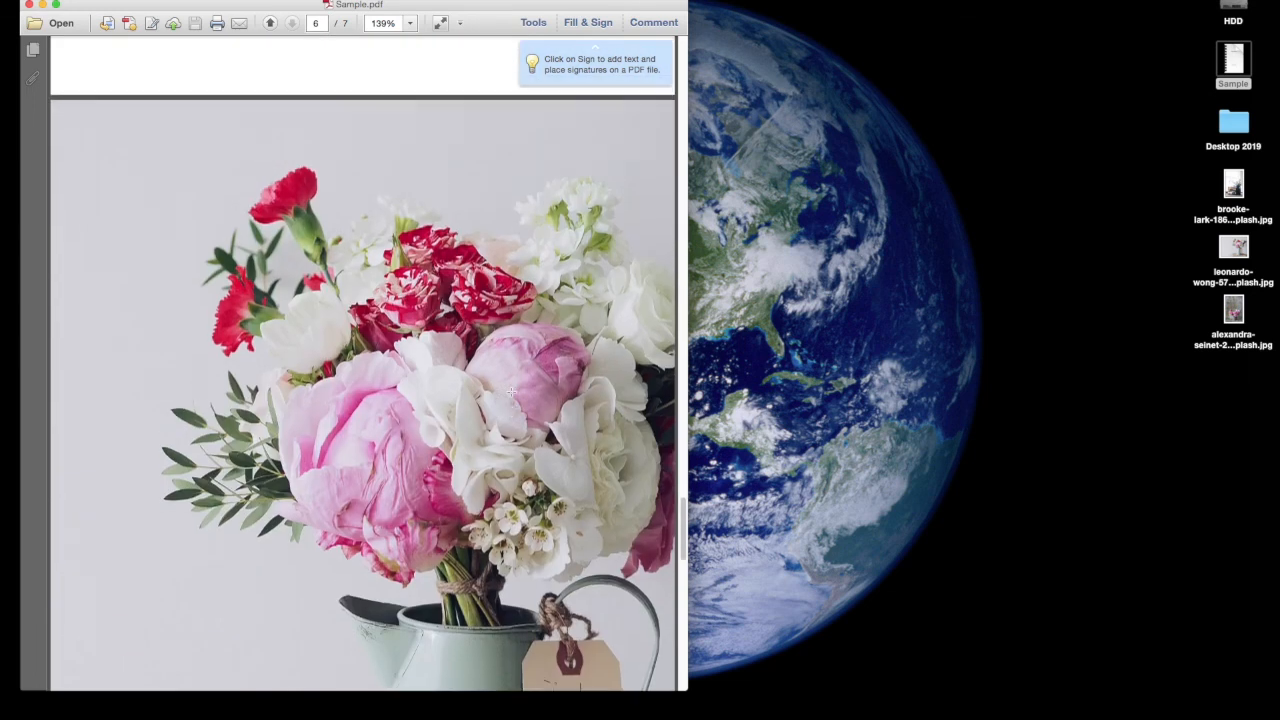
scroll(513, 396, up, 1)
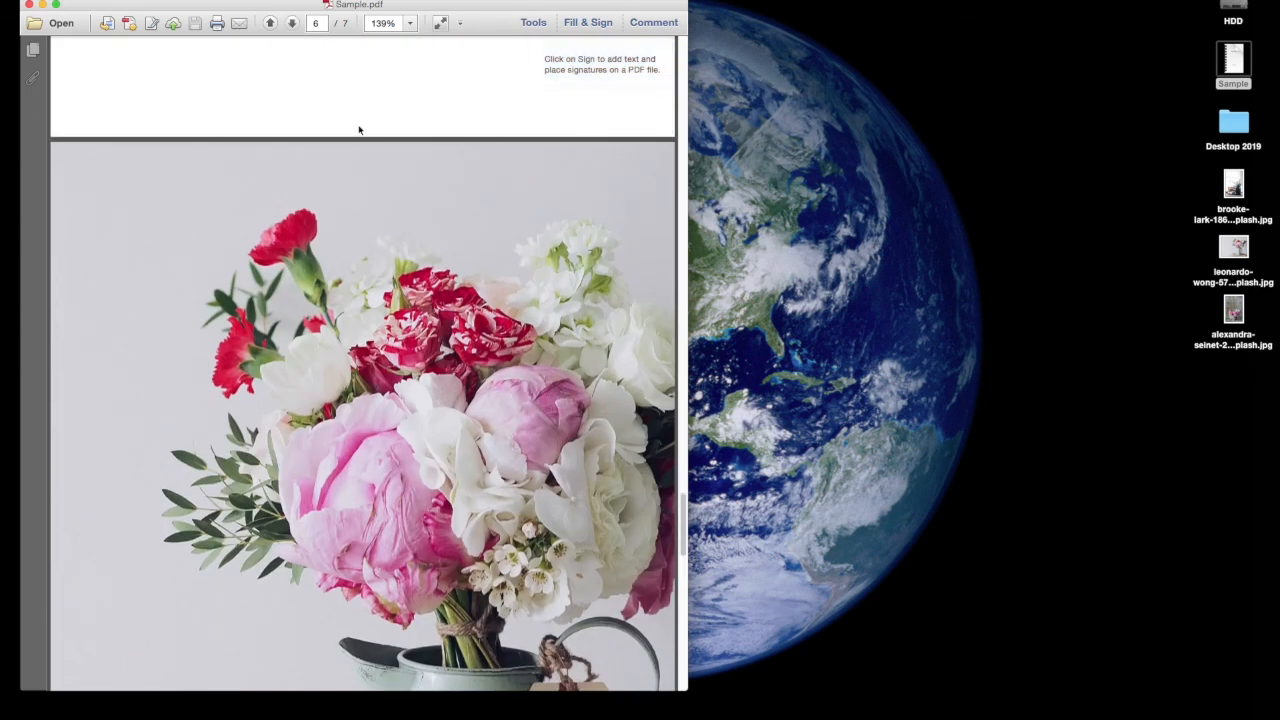
Step: Switch Adobe Reader's page display to Two Page View
click(180, 0)
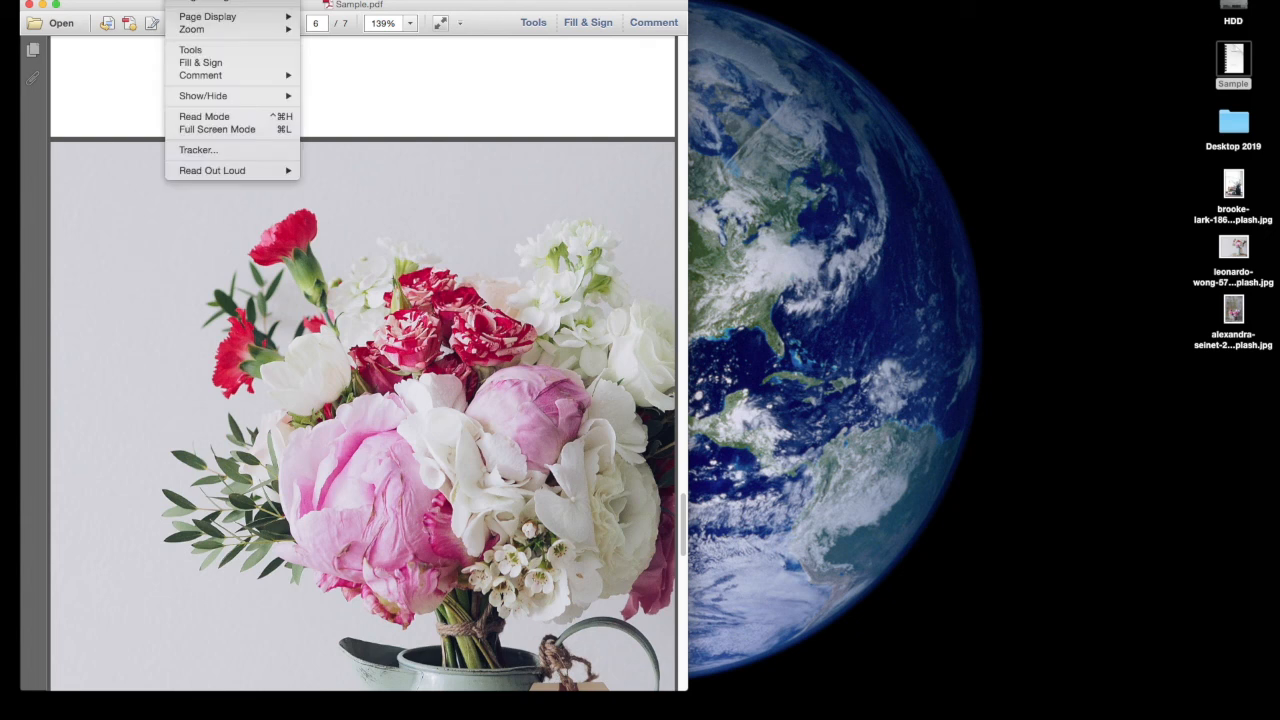
mouse_move(210, 19)
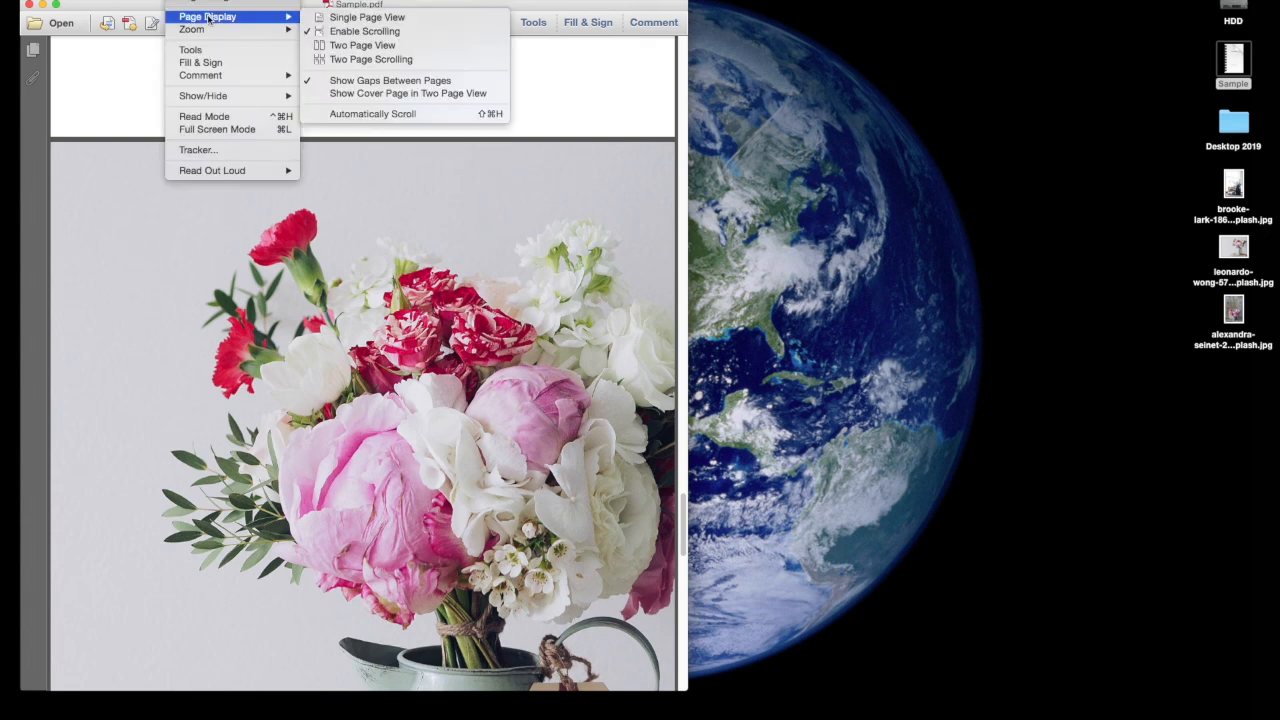
click(324, 45)
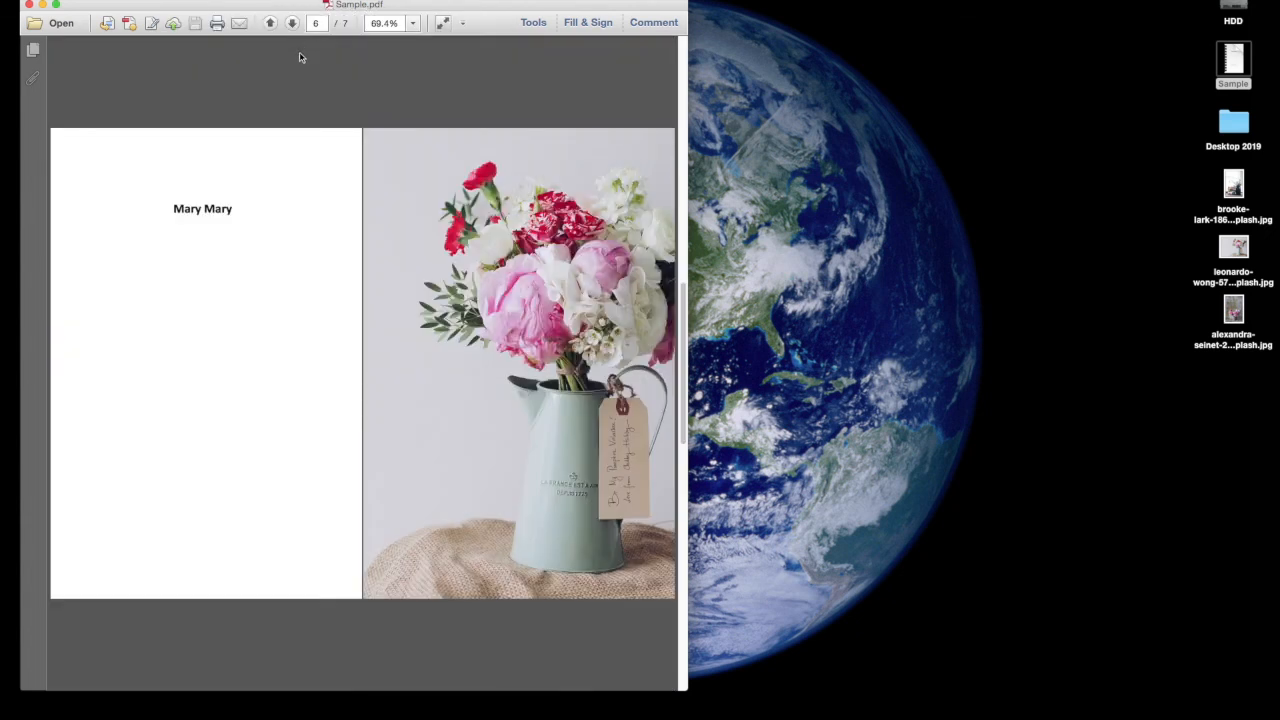
Step: Scroll back up so the True Peace title page sits beside the copyright page
scroll(309, 138, down, 2)
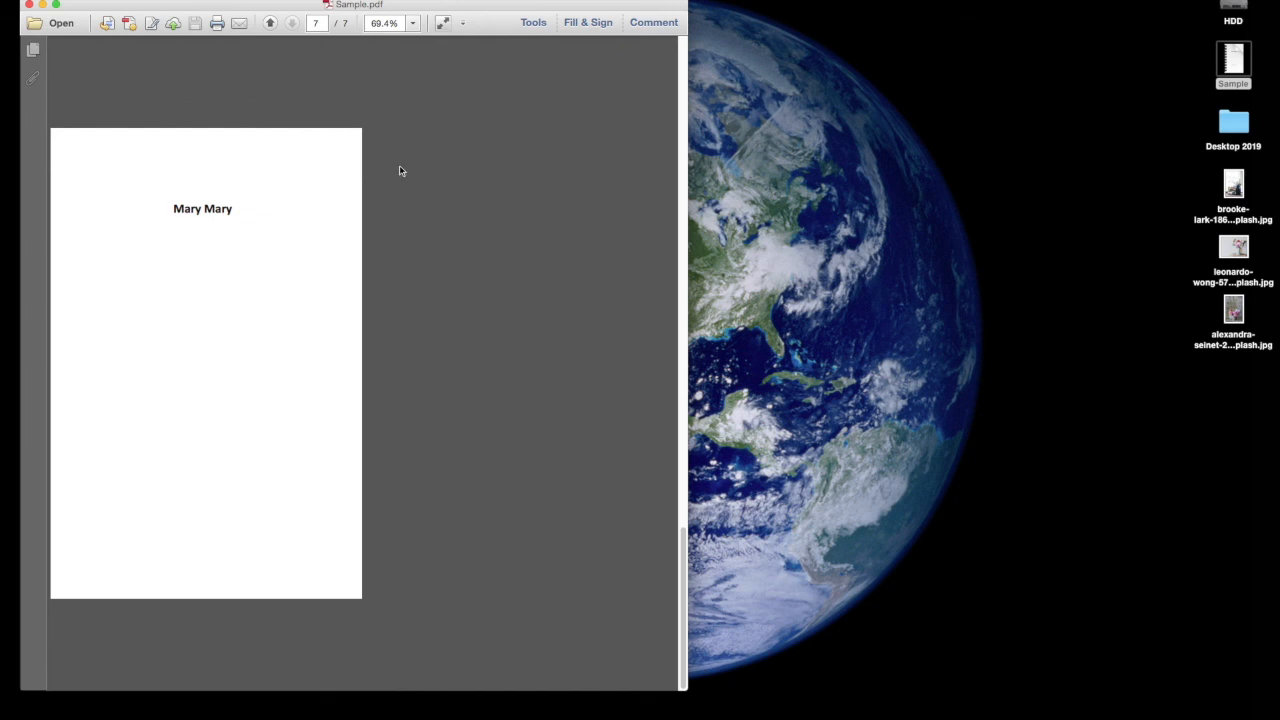
drag(686, 565, 658, 225)
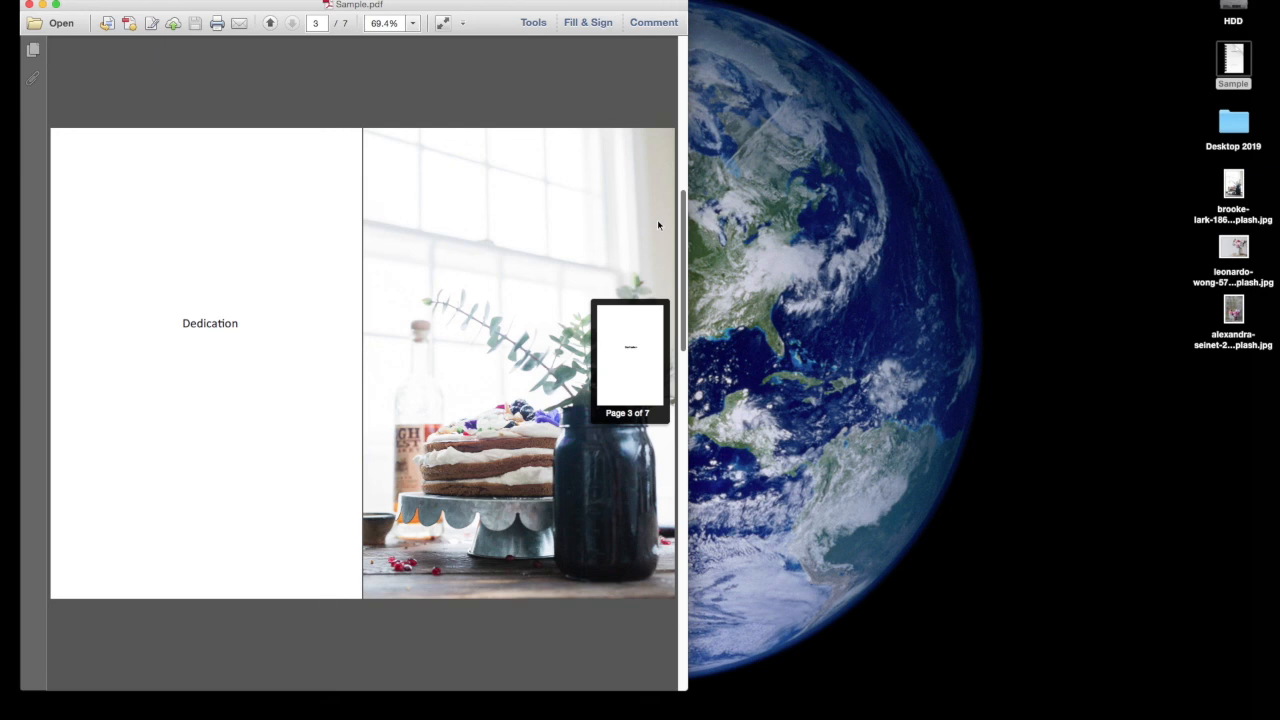
drag(657, 225, 657, 243)
scroll(654, 225, up, 5)
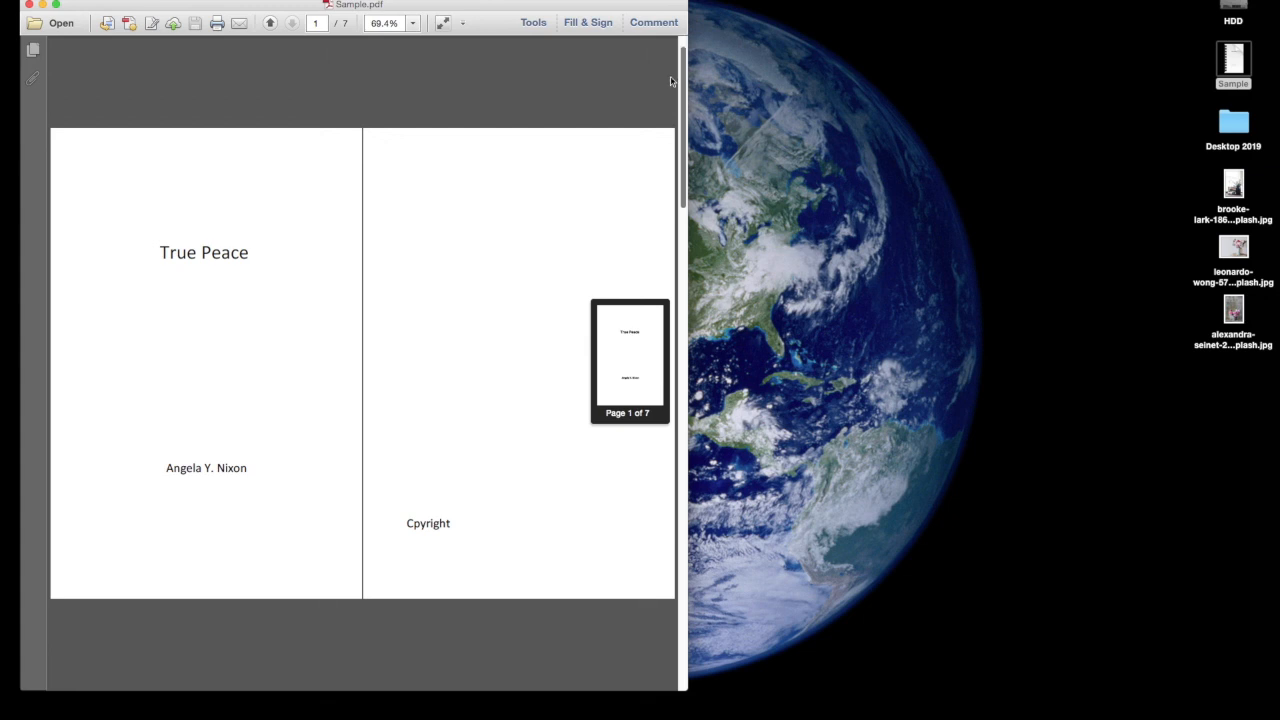